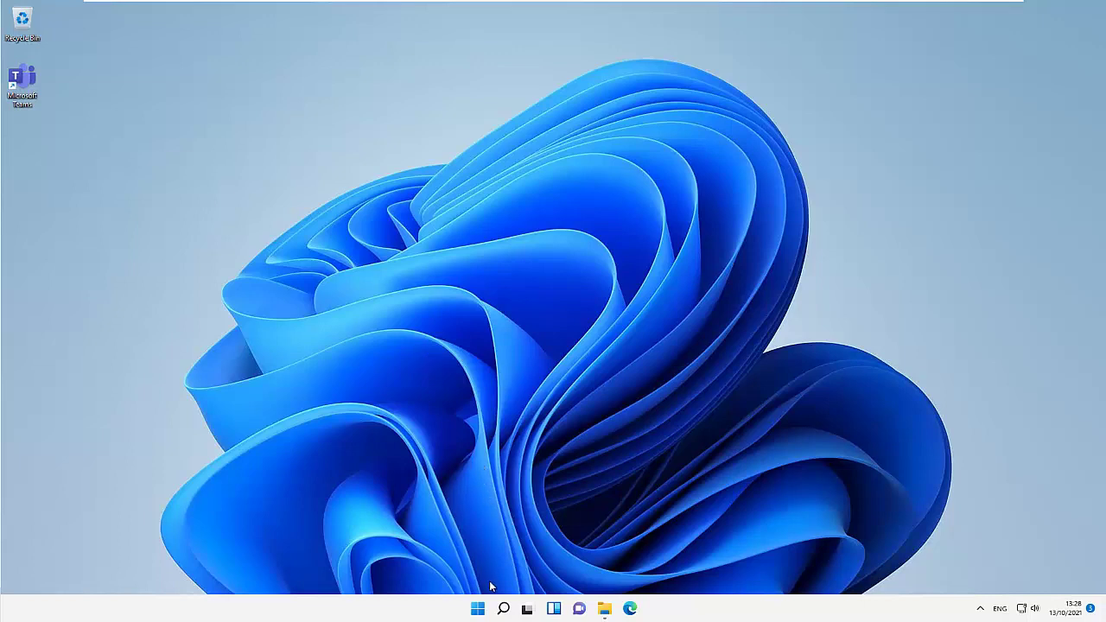
Find and open Windows Remote Assistance with the search "remote ass", and choose to invite someone you trust to help
click(503, 608)
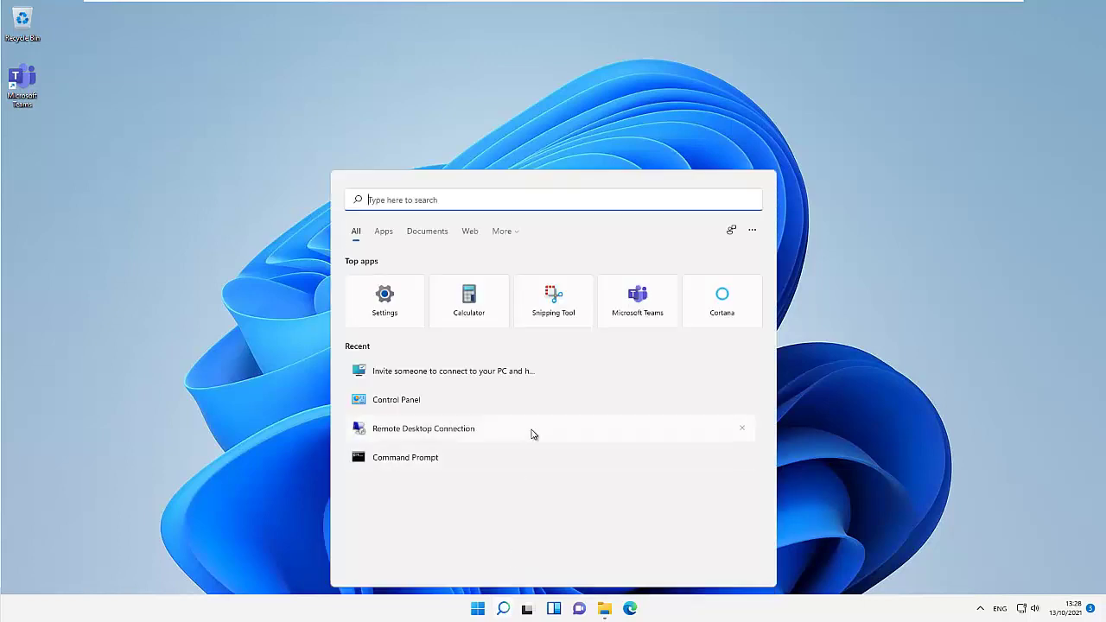
text(remo)
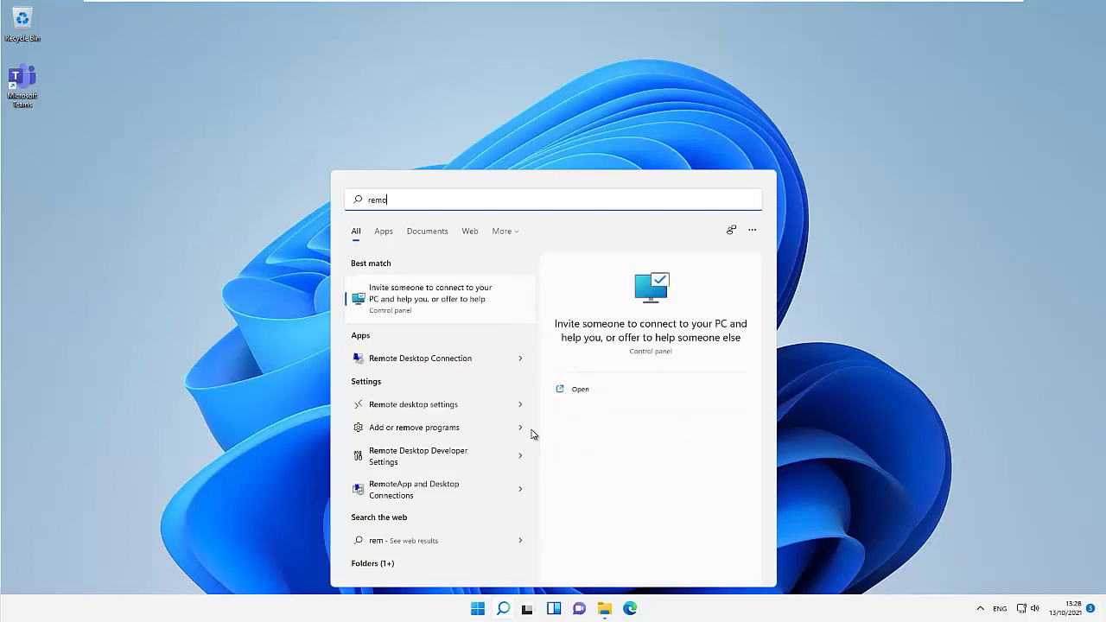
text(te ass)
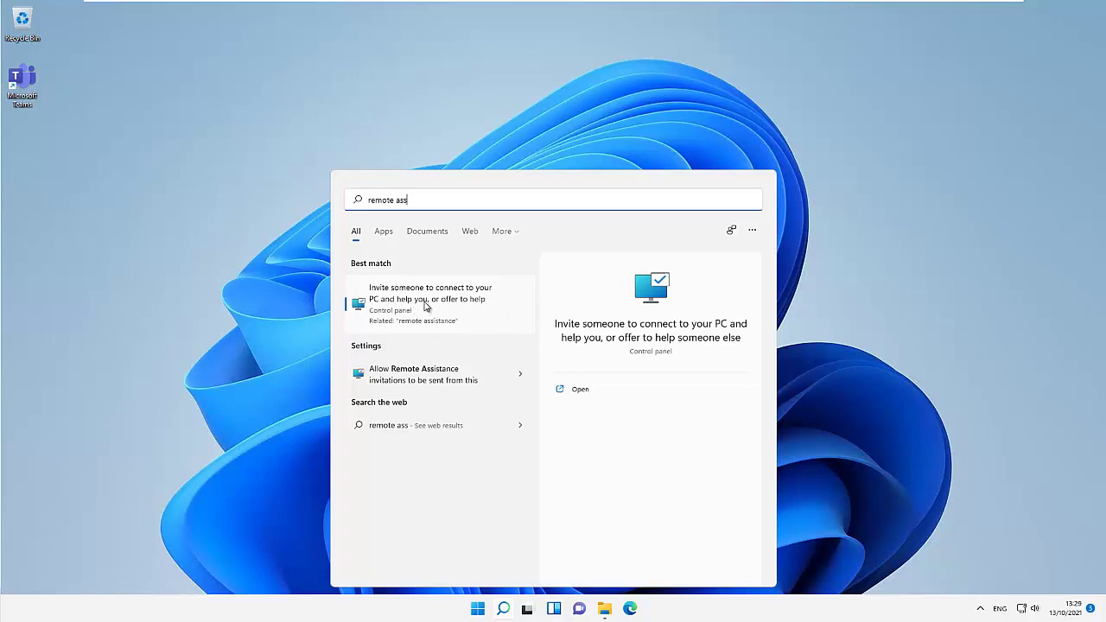
click(424, 305)
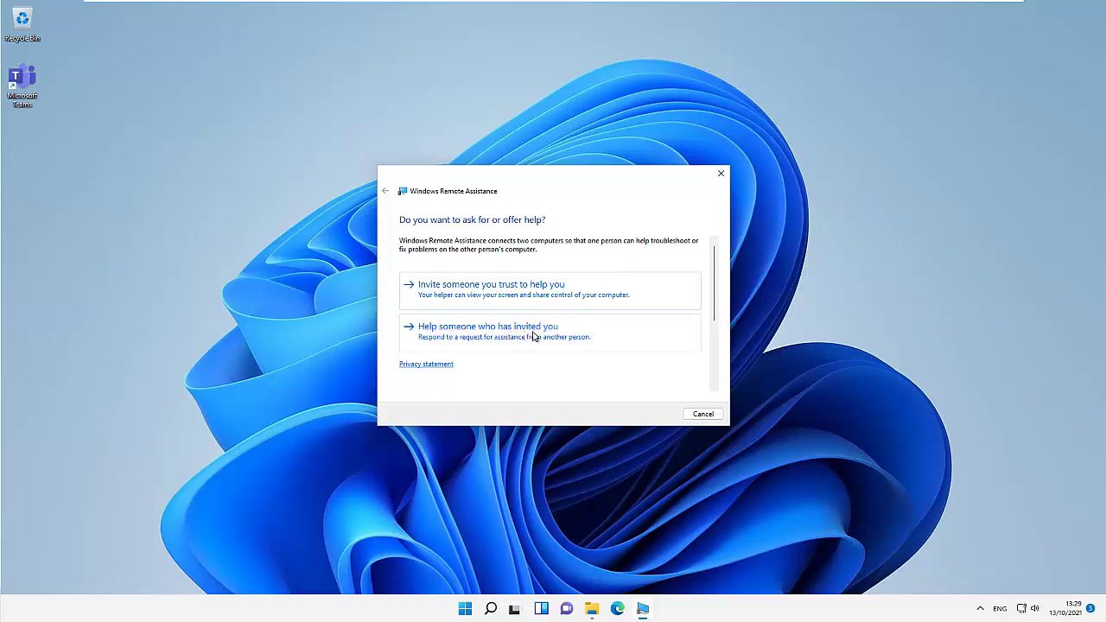
click(500, 294)
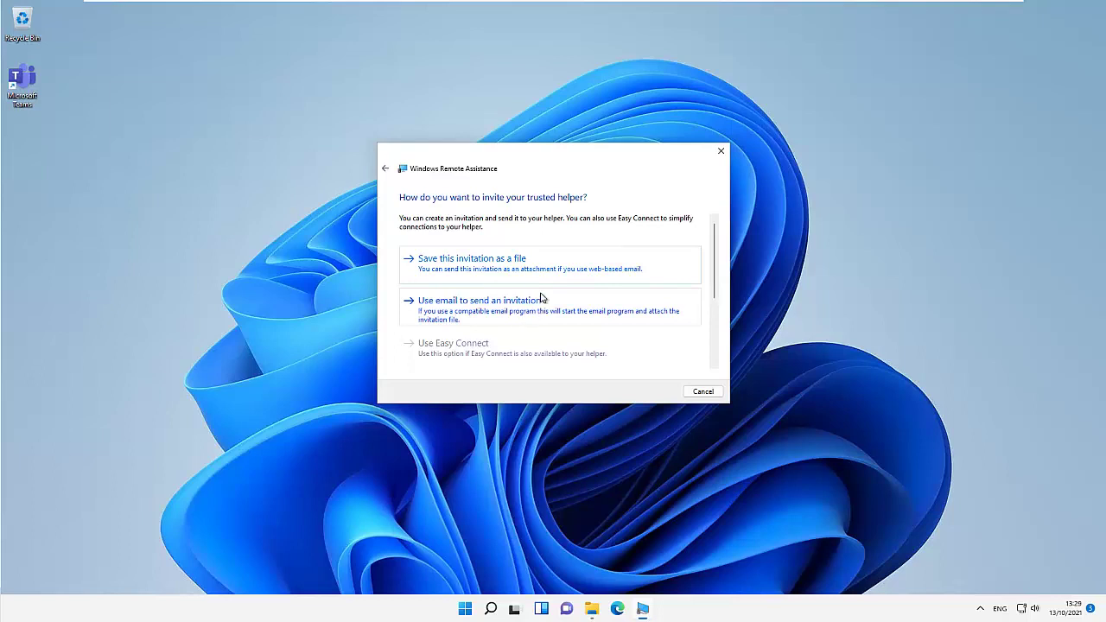
Save the invitation as a file named Invitation in the RemoteA folder inside Documents
click(493, 264)
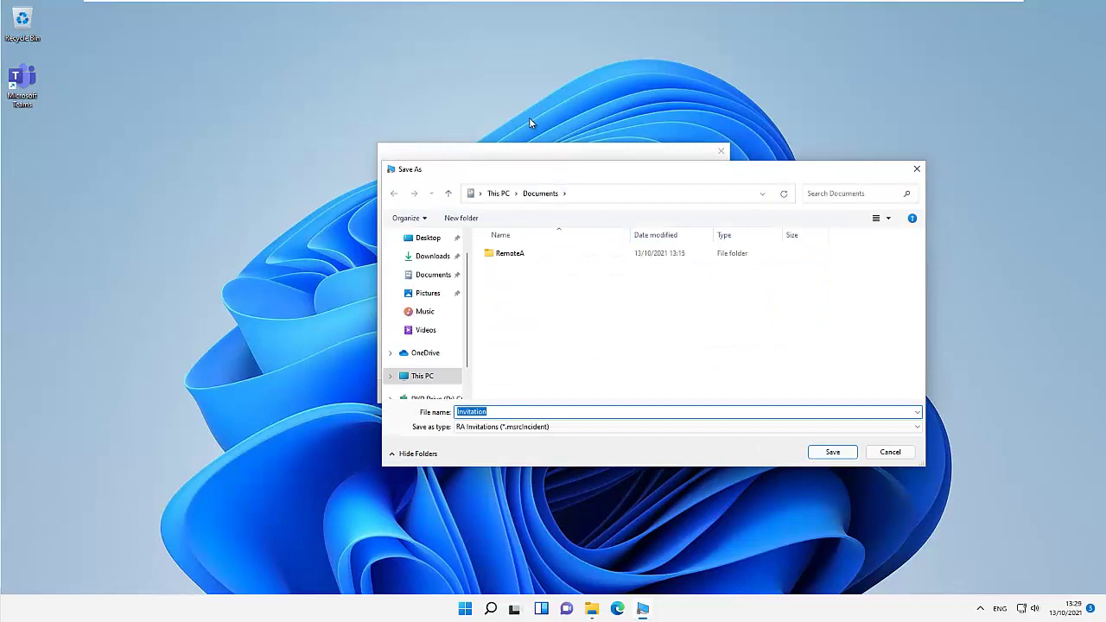
double_click(545, 170)
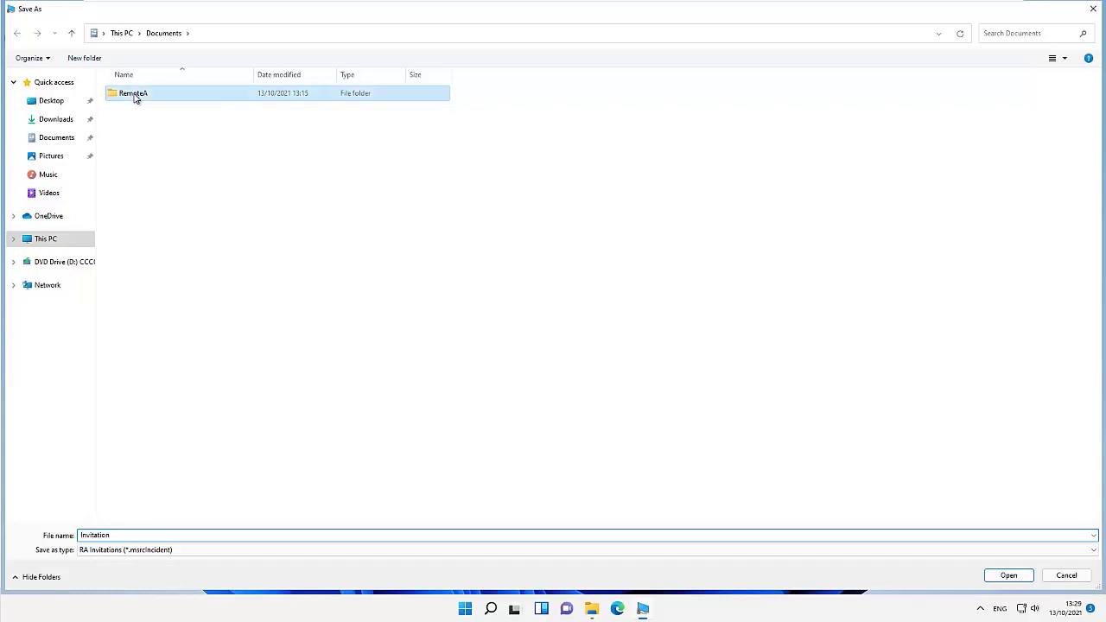
double_click(134, 96)
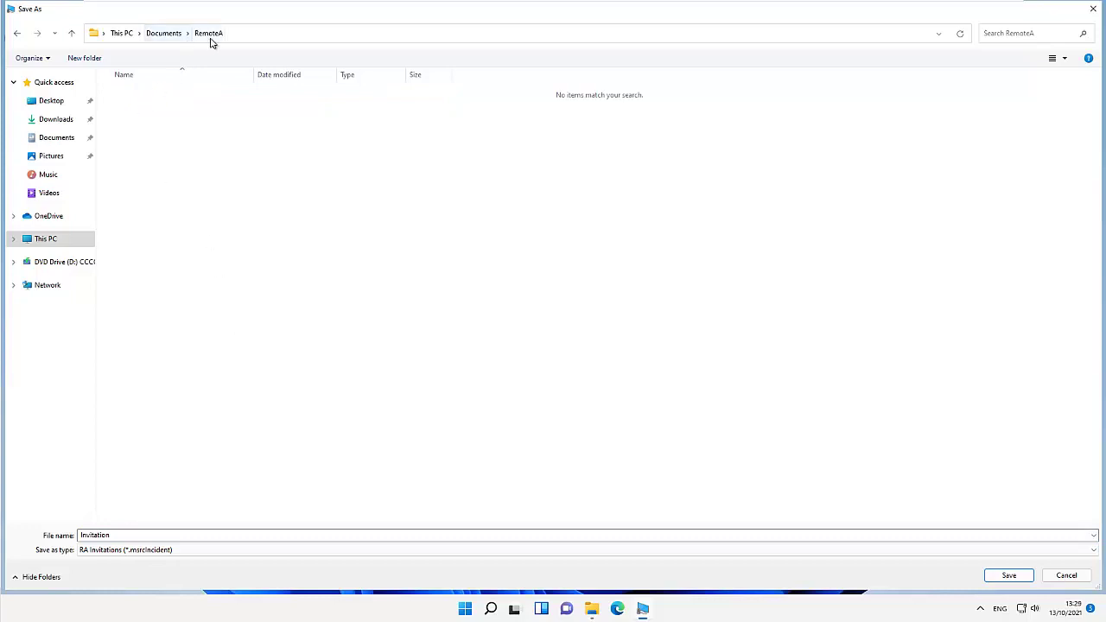
click(1009, 575)
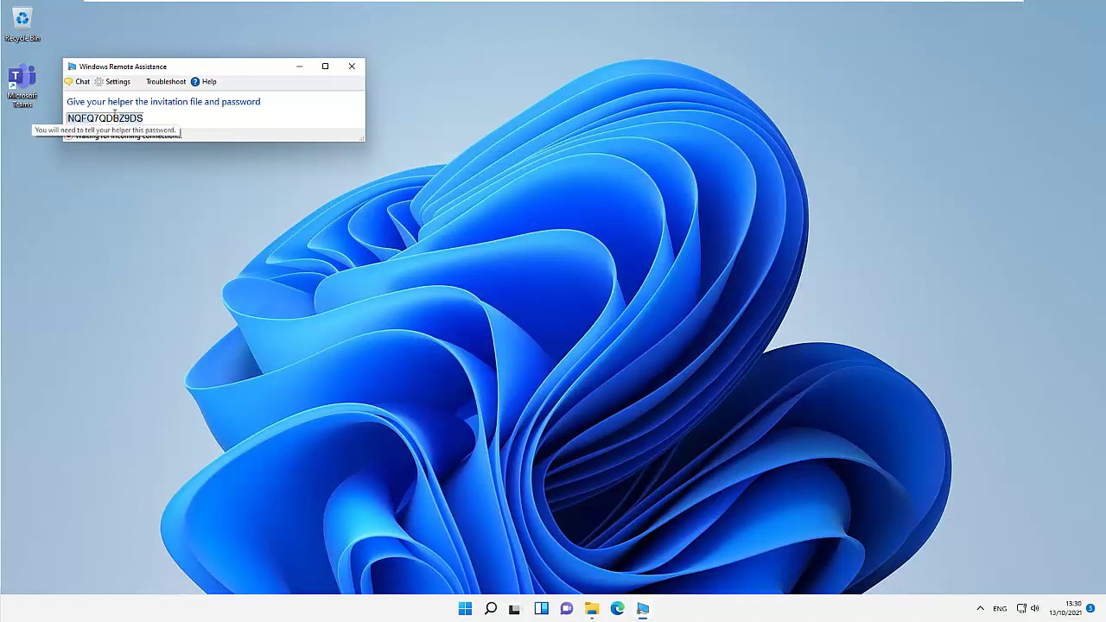
Copy the invitation password and create a text document with the default name in the RemoteA folder in Documents
double_click(115, 117)
key(ctrl+c)
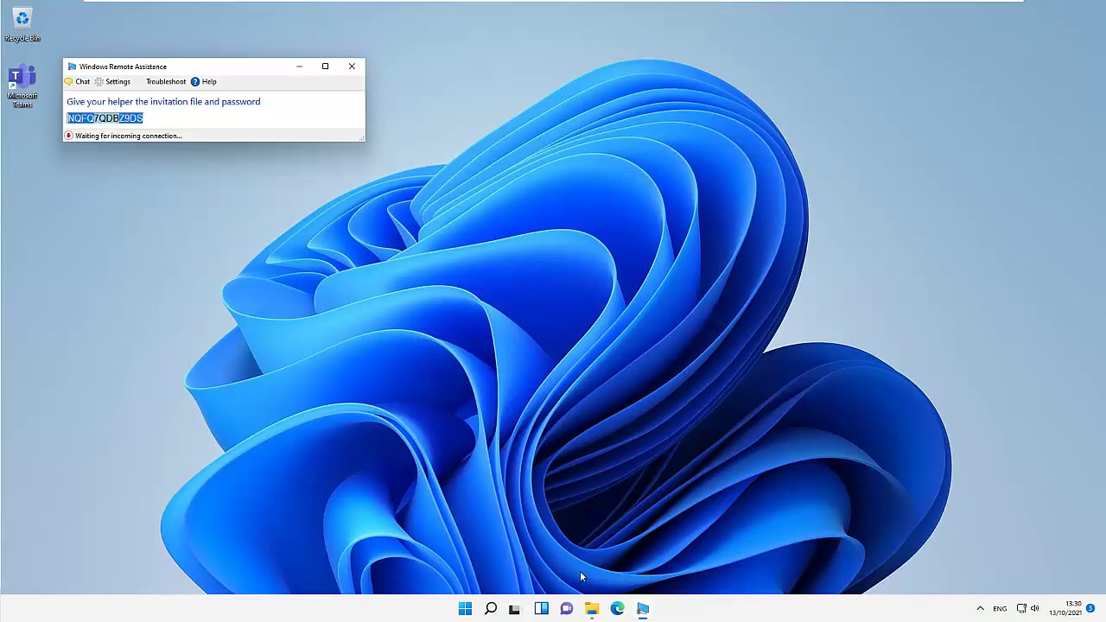
click(591, 608)
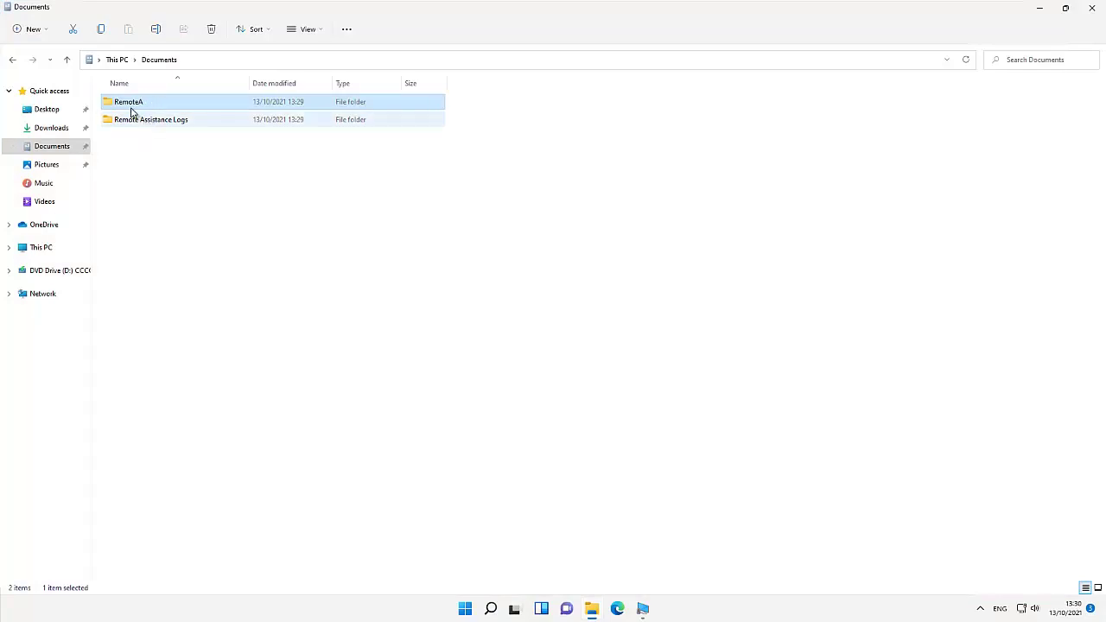
double_click(130, 103)
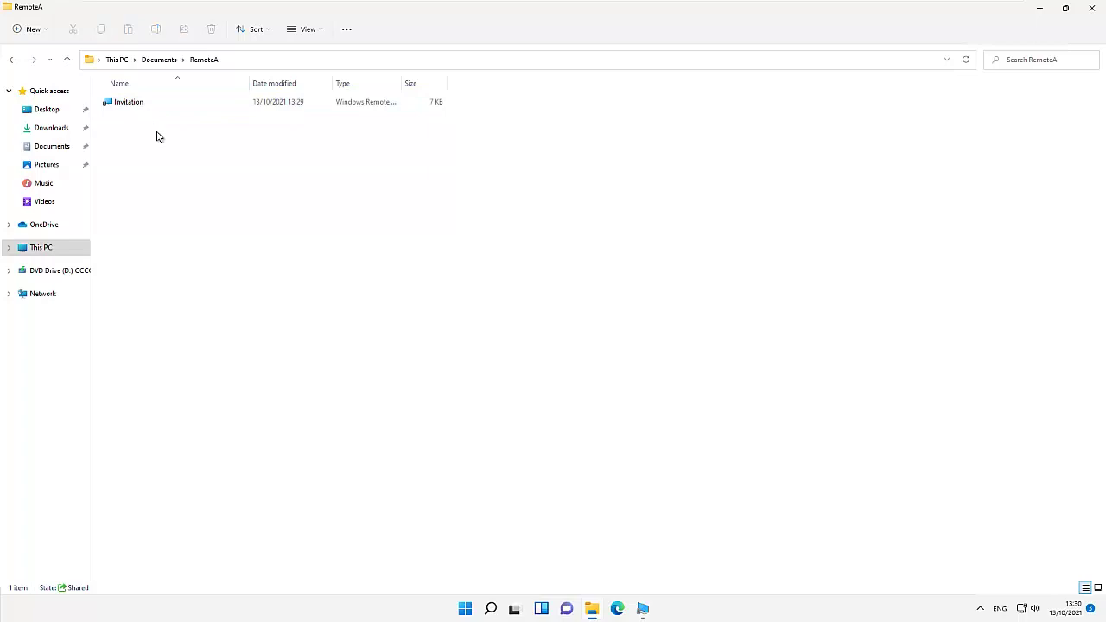
right_click(158, 136)
mouse_move(200, 216)
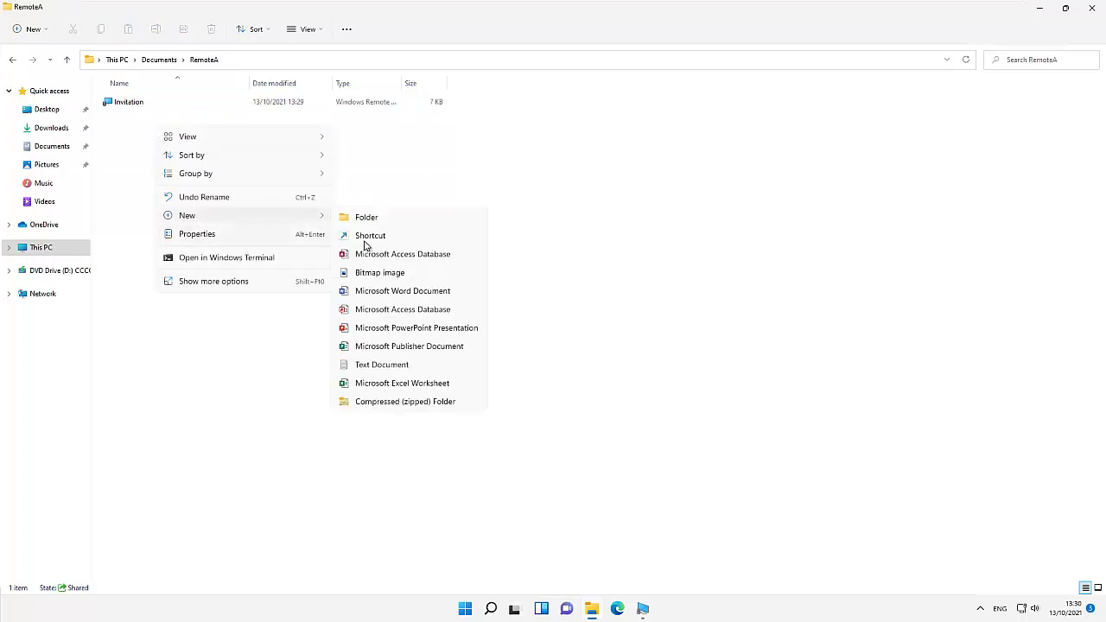
click(372, 368)
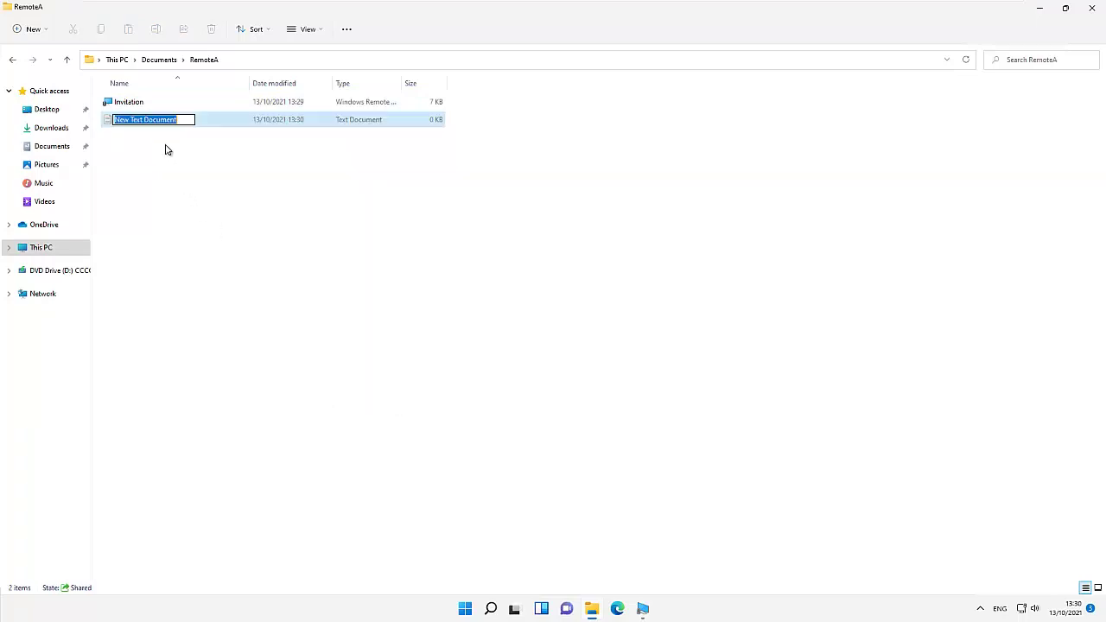
click(172, 138)
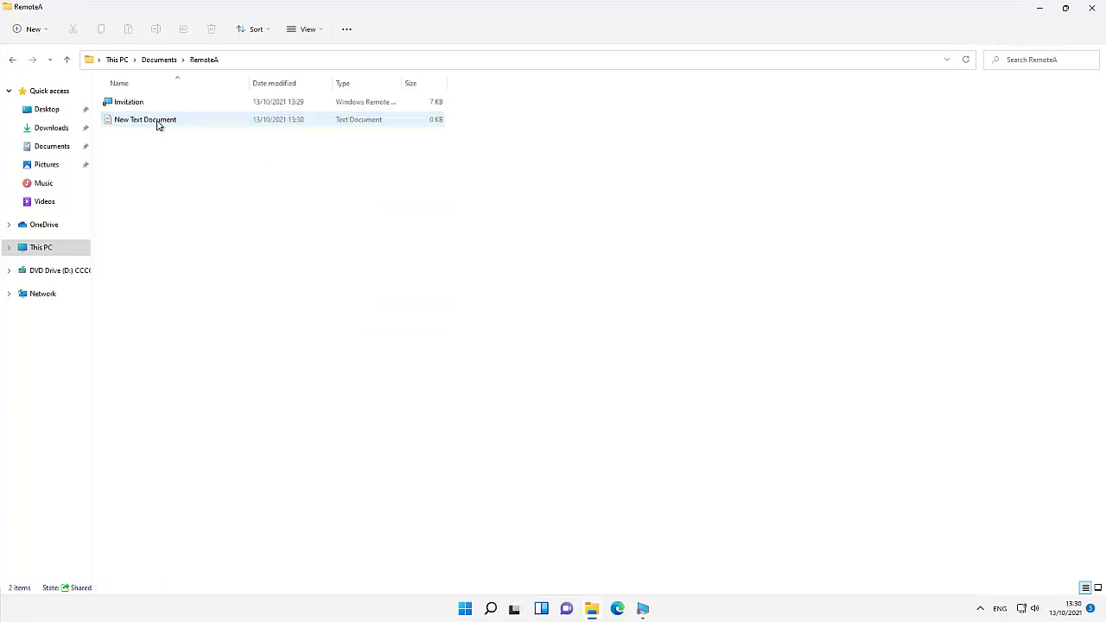
Paste the invitation password into New Text Document, save the file and close it
double_click(159, 126)
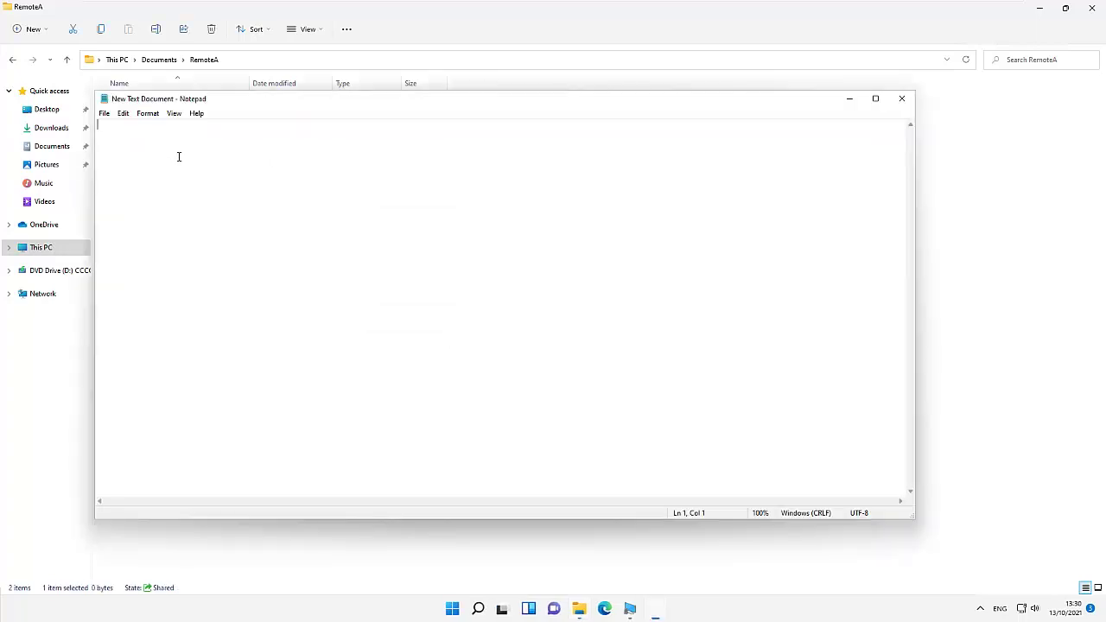
key(ctrl+v)
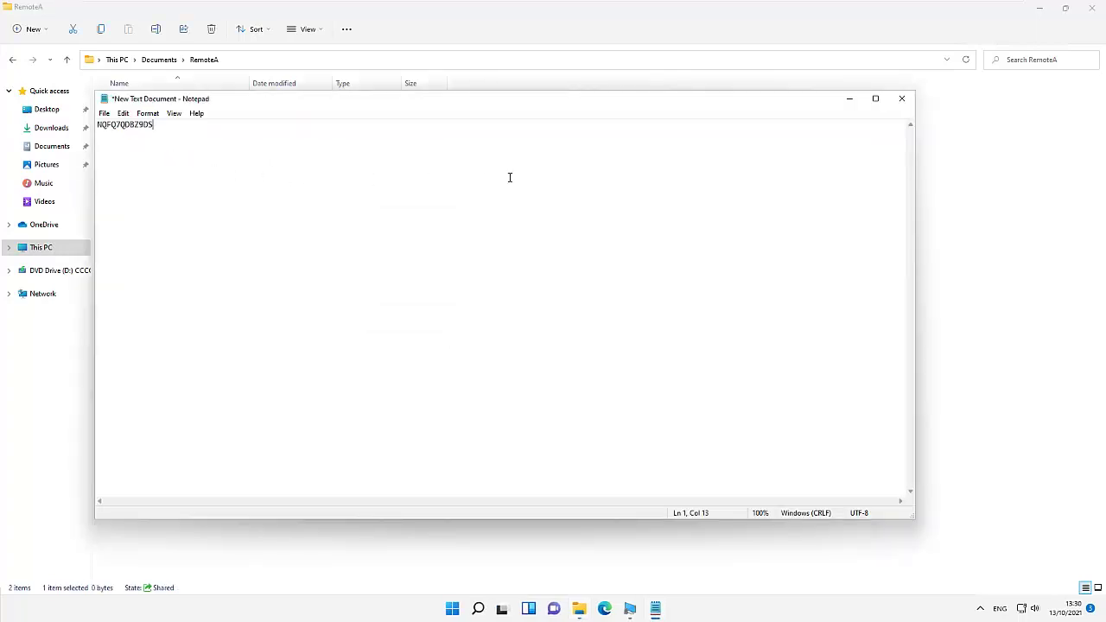
key(ctrl+s)
click(901, 99)
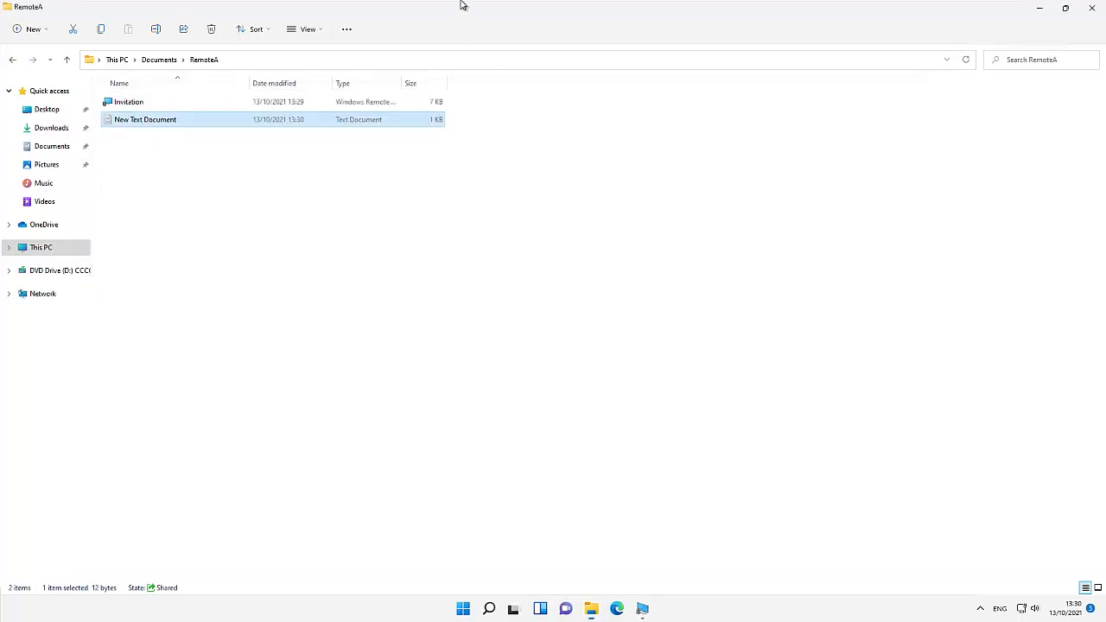
Switch to the Win-Pro-11 virtual machine and show the shared RemoteA folder on c001
mouse_move(489, 2)
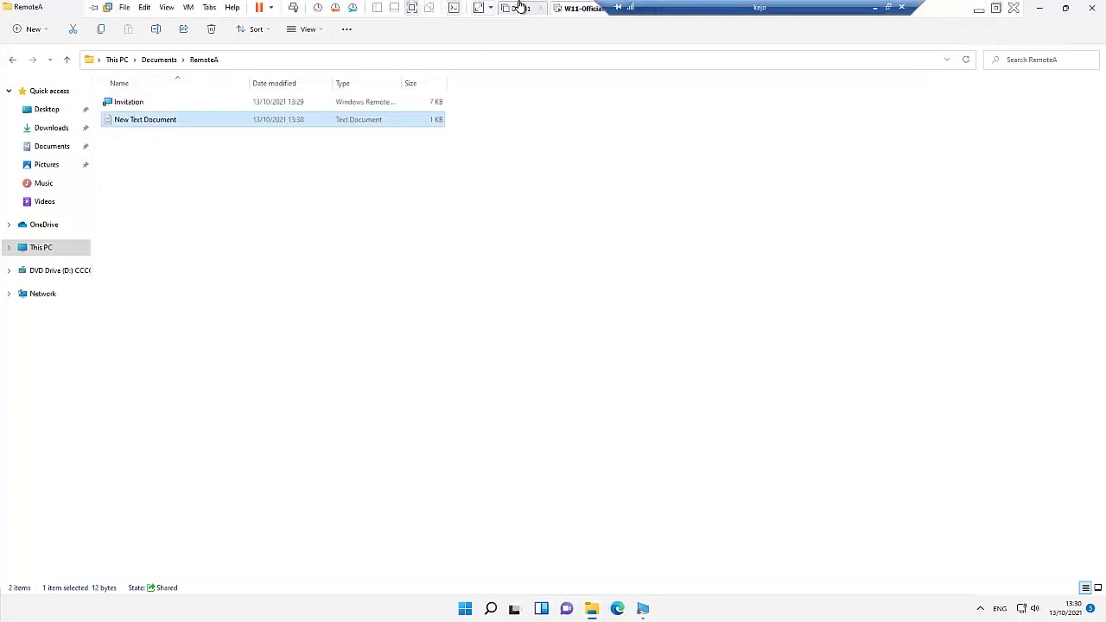
drag(754, 12, 856, 13)
click(637, 13)
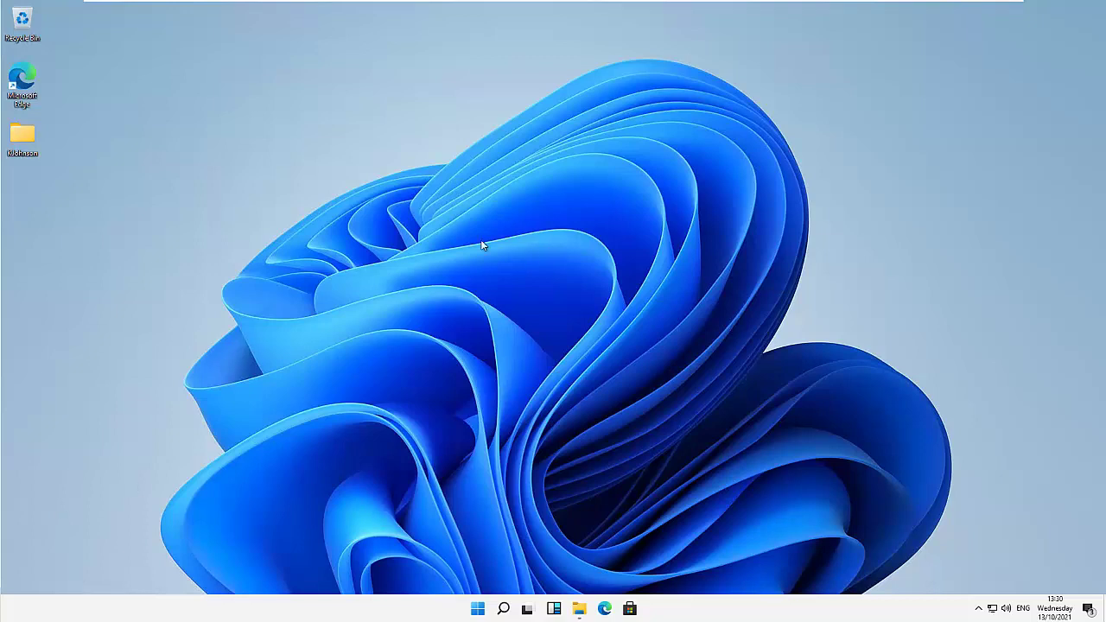
click(578, 610)
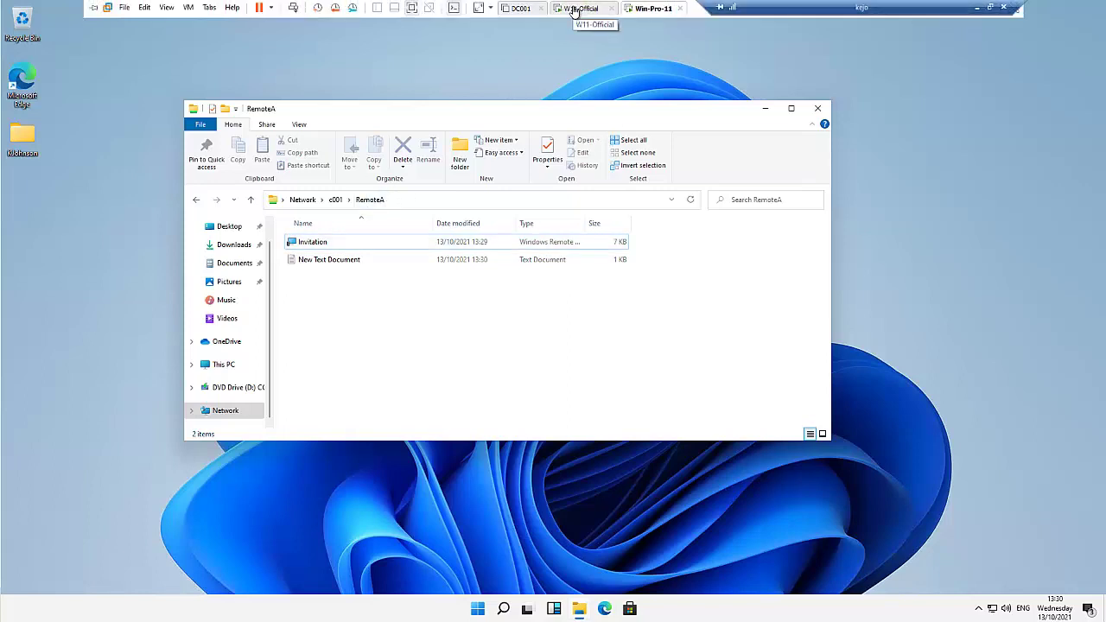
Switch back to the W11-Official virtual machine and check its computer name with hostname in Command Prompt
click(572, 8)
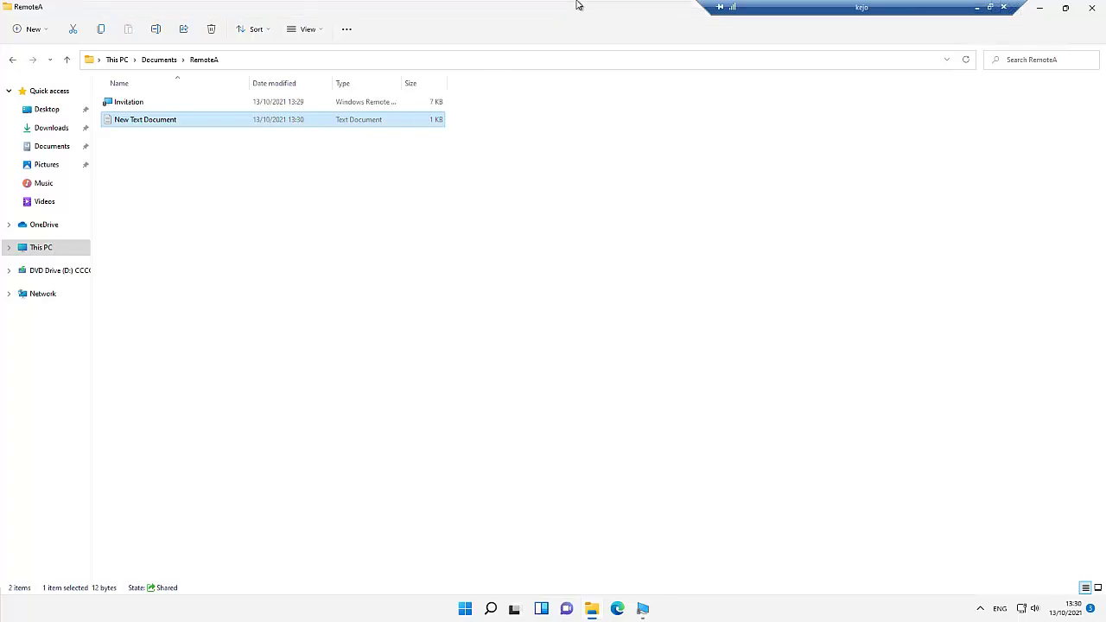
click(490, 608)
text(cmd)
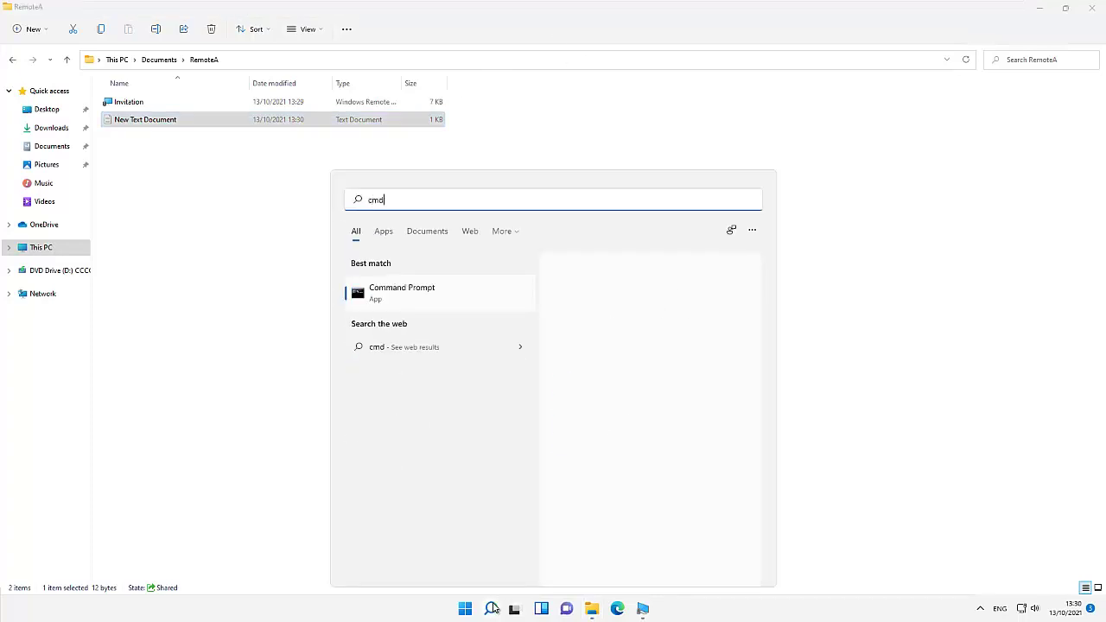
key(Return)
click(401, 290)
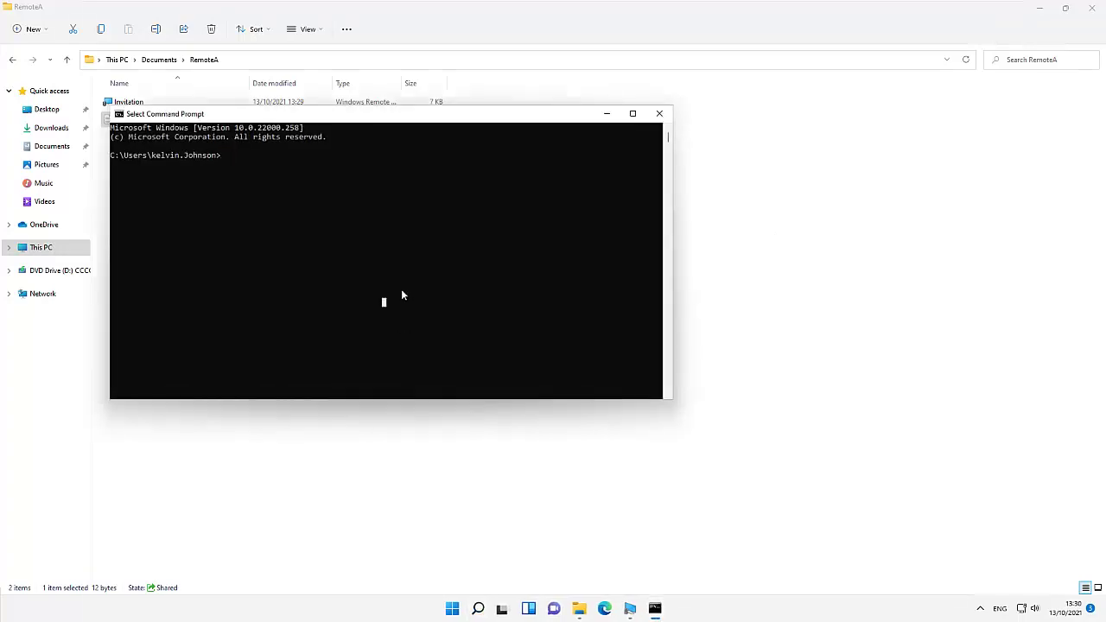
text(hostname)
key(Return)
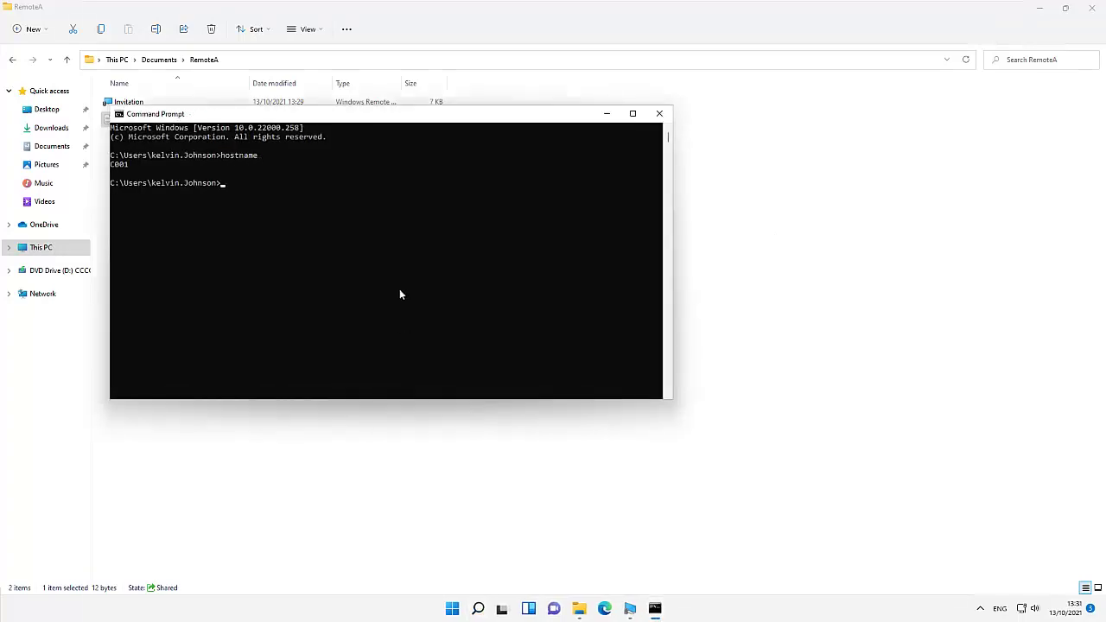
Switch to the Win-Pro-11 virtual machine, check its computer name with hostname in Command Prompt, and minimize the console
mouse_move(570, 5)
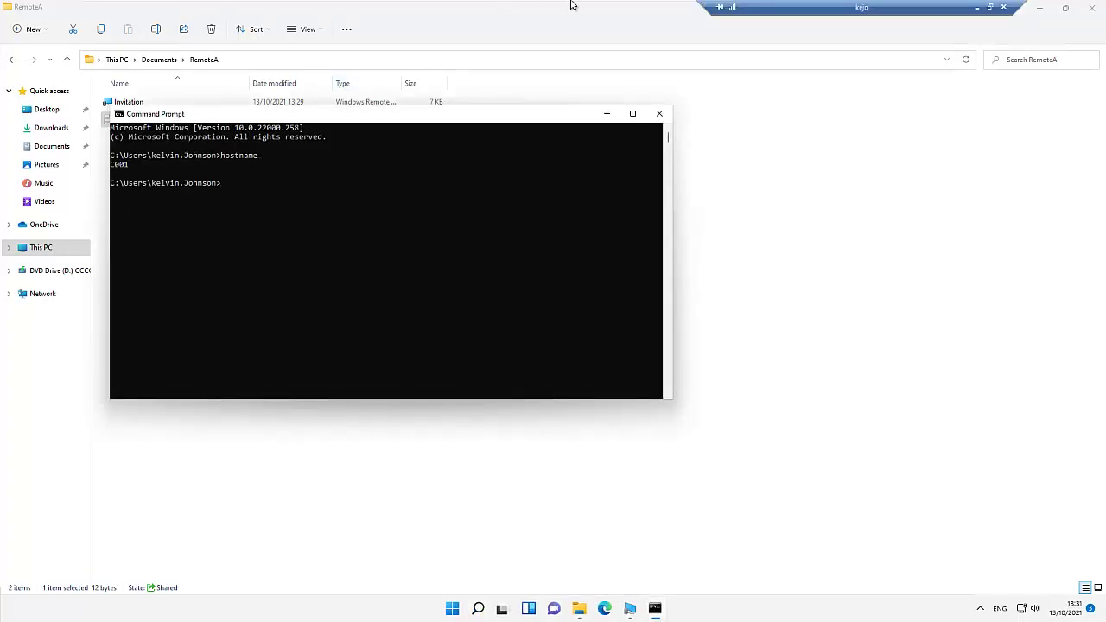
click(636, 8)
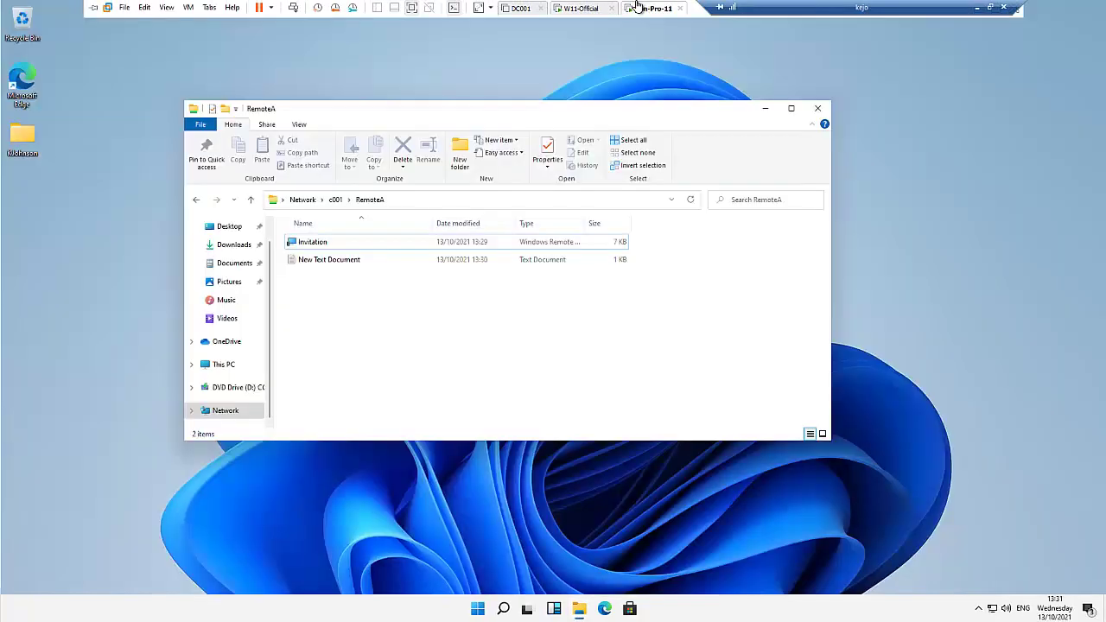
click(504, 609)
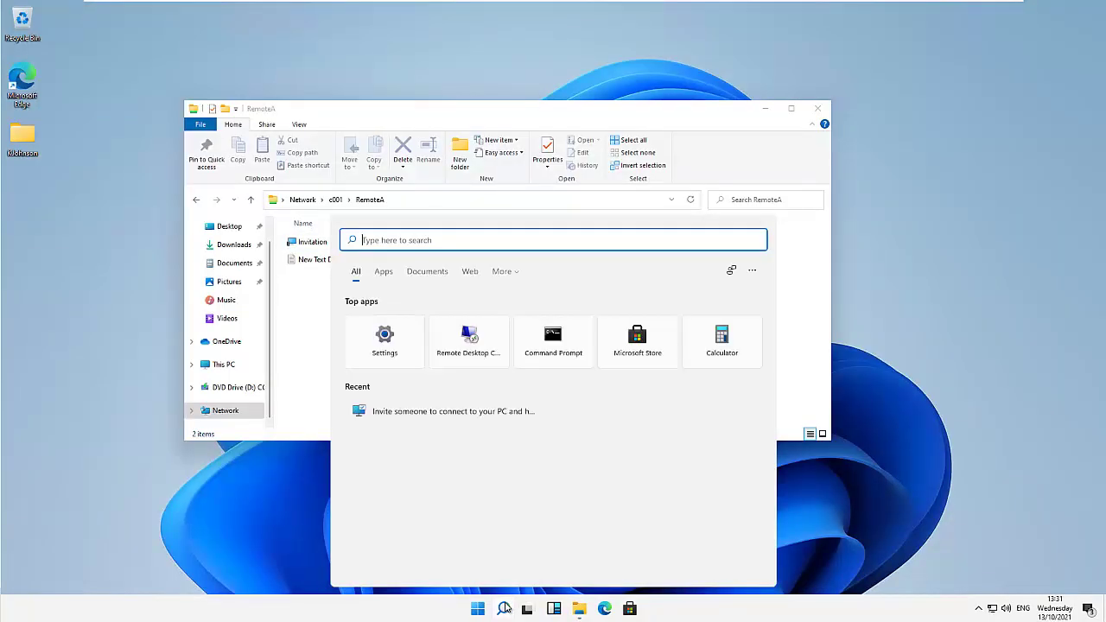
text(cmd)
key(Return)
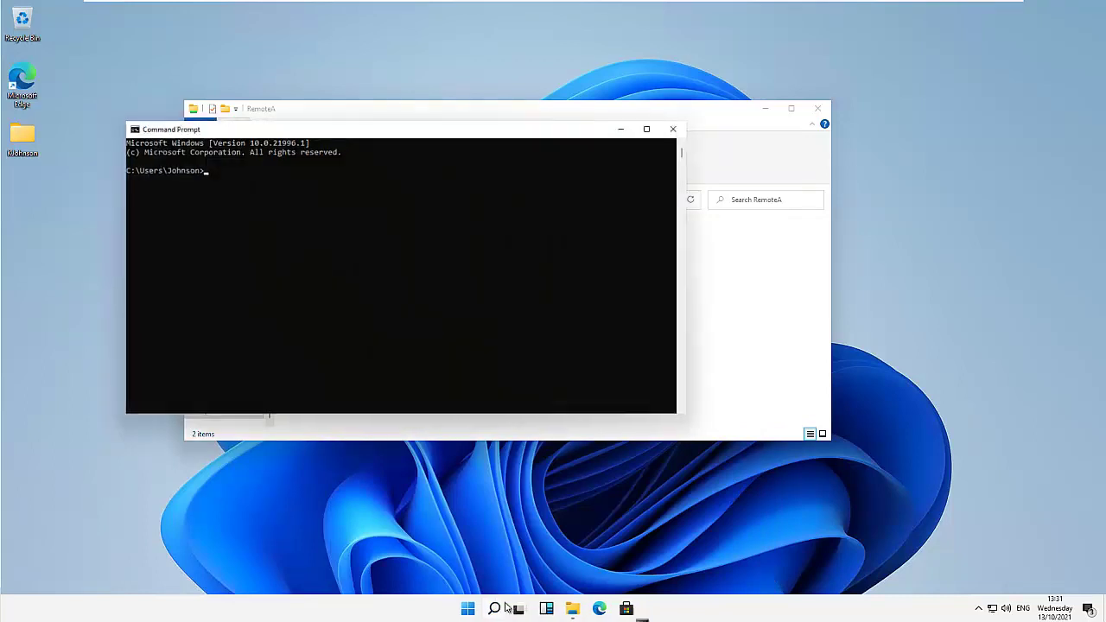
text(hostname)
key(Return)
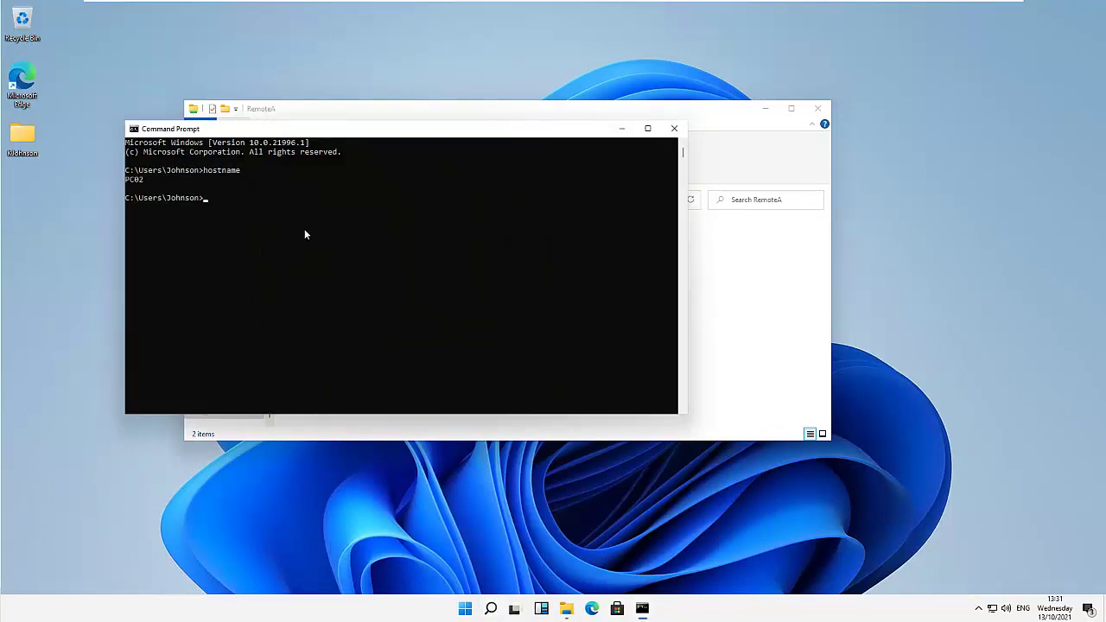
click(619, 129)
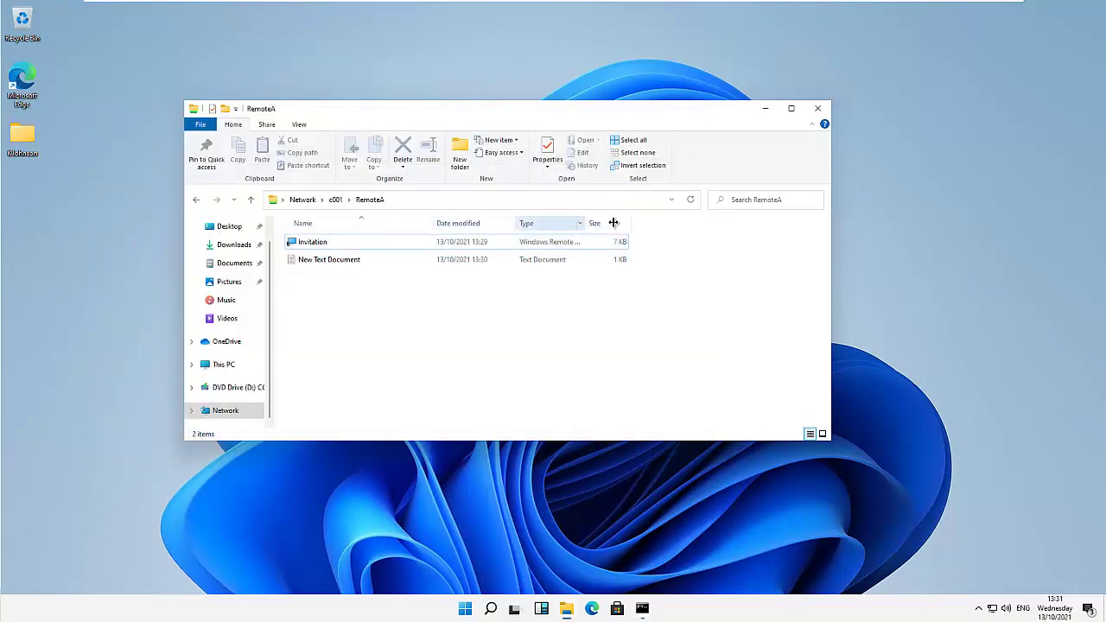
Widen the Type column in the shared RemoteA folder and open the Invitation file
drag(614, 223, 639, 223)
click(316, 243)
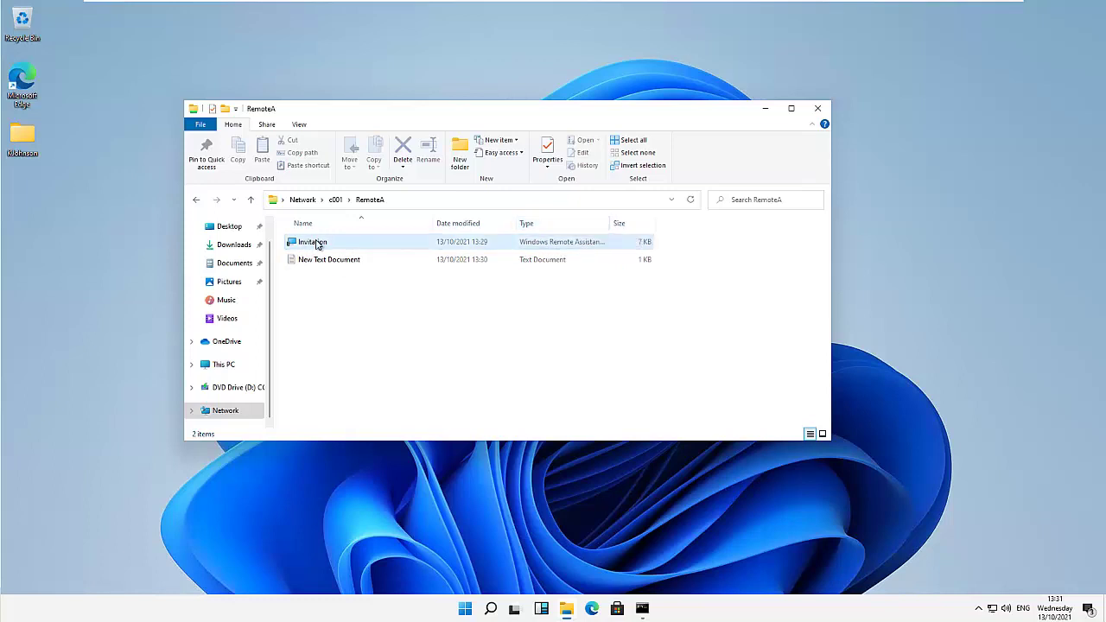
double_click(316, 243)
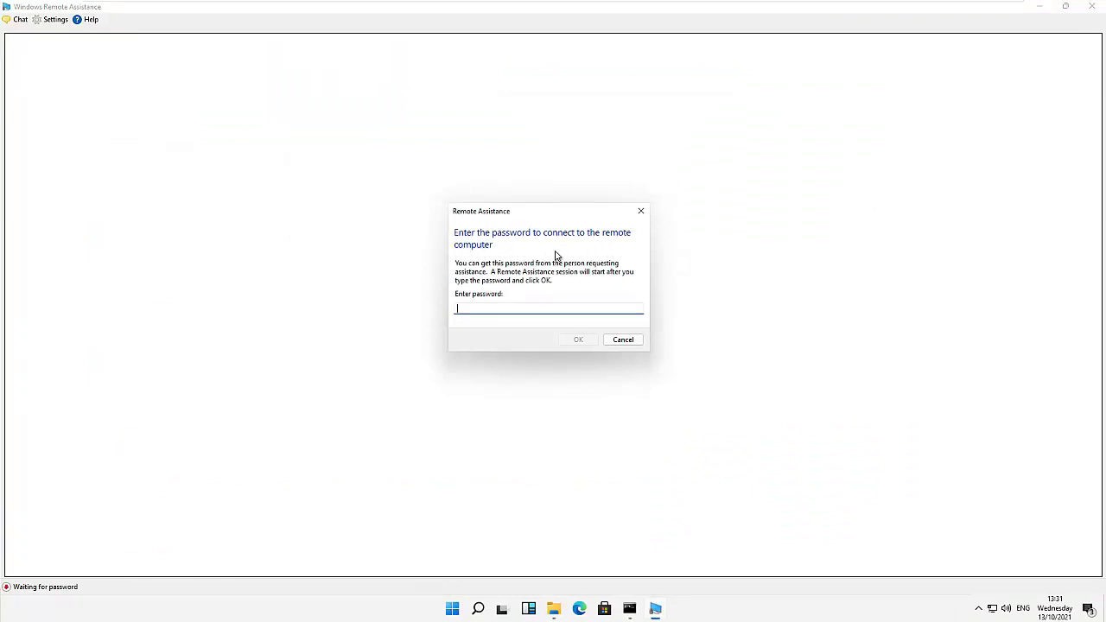
Open New Text Document from the shared RemoteA folder, copy the invitation password, and minimize Notepad
click(550, 610)
click(319, 260)
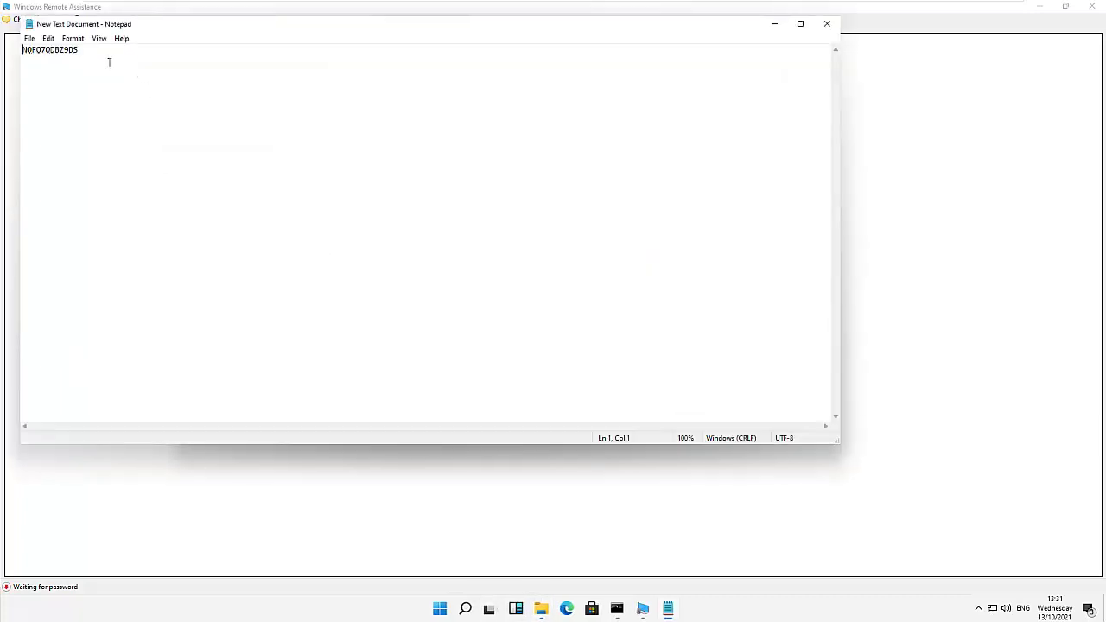
key(ctrl+a)
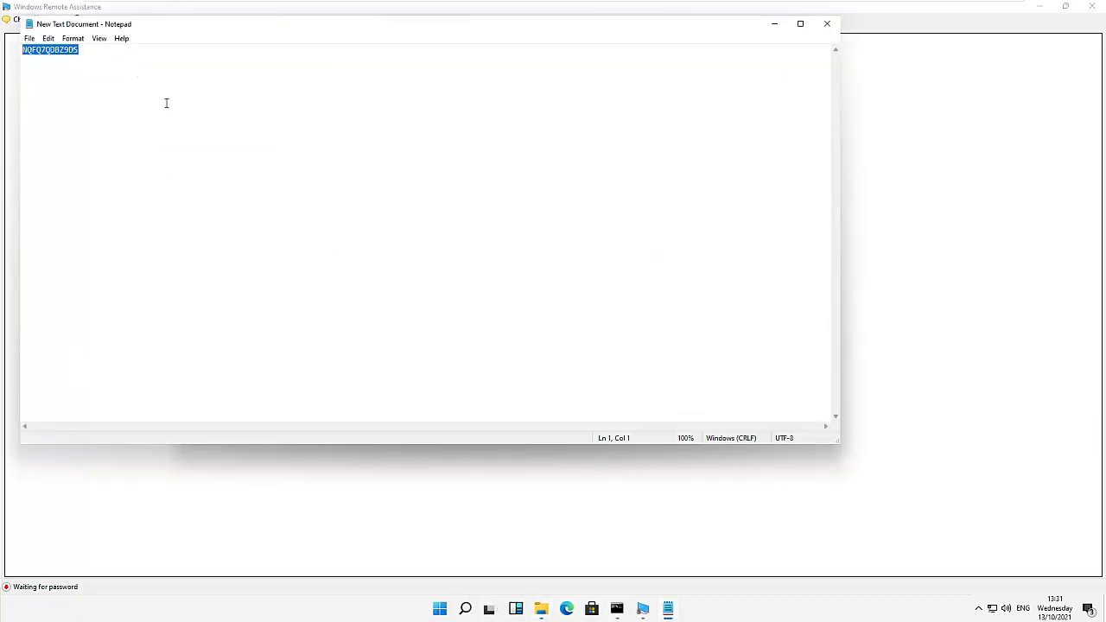
click(776, 28)
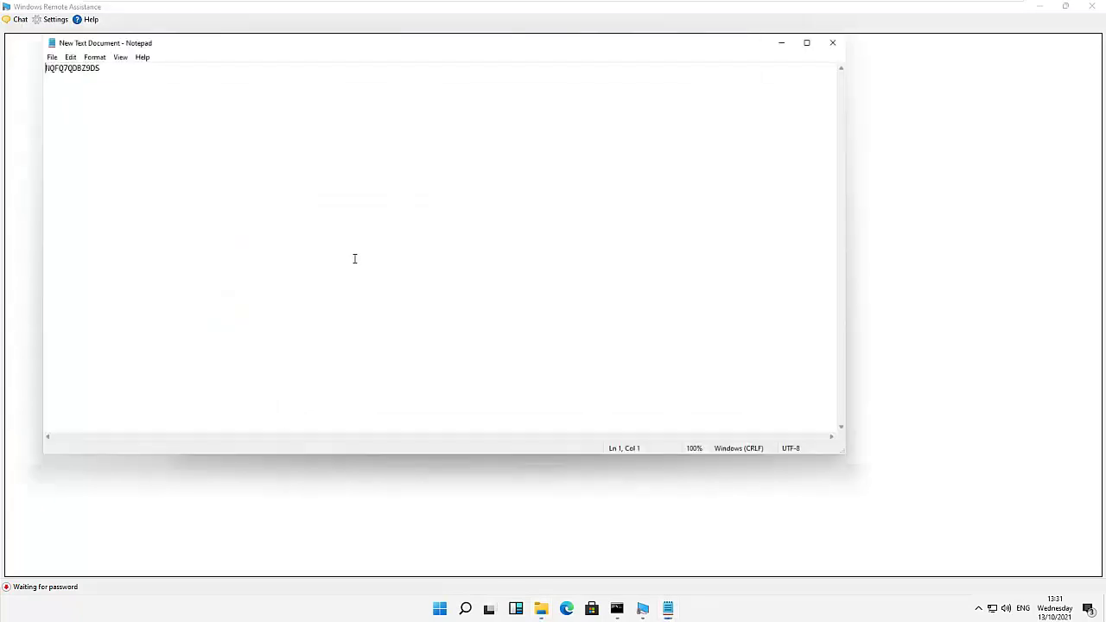
Return to the Remote Assistance prompt, paste the invitation password, and submit the connection request
click(666, 607)
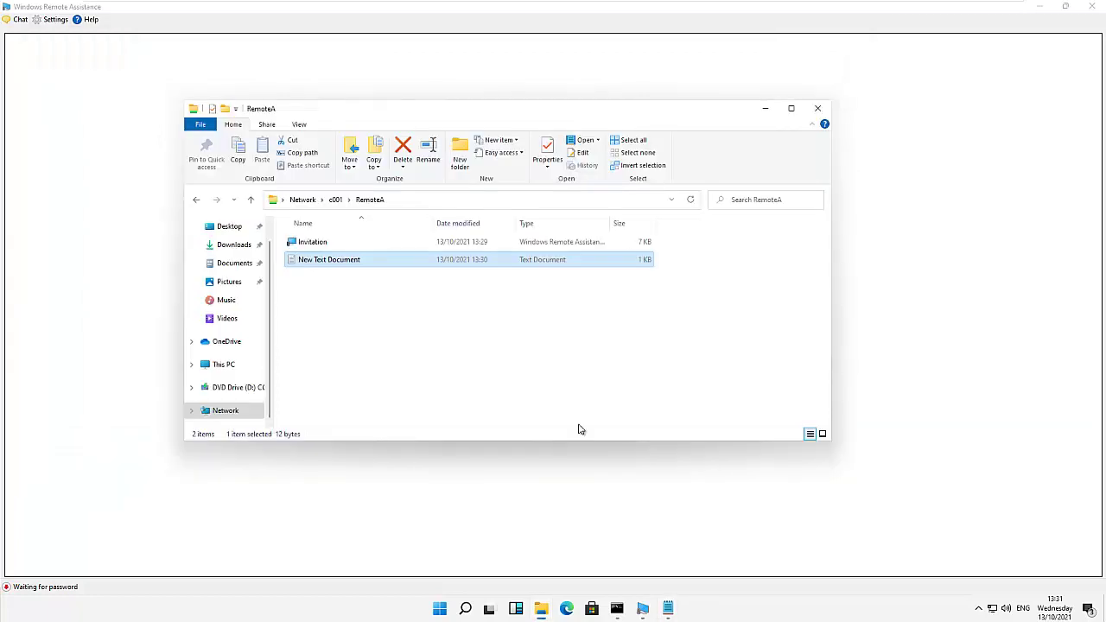
click(550, 469)
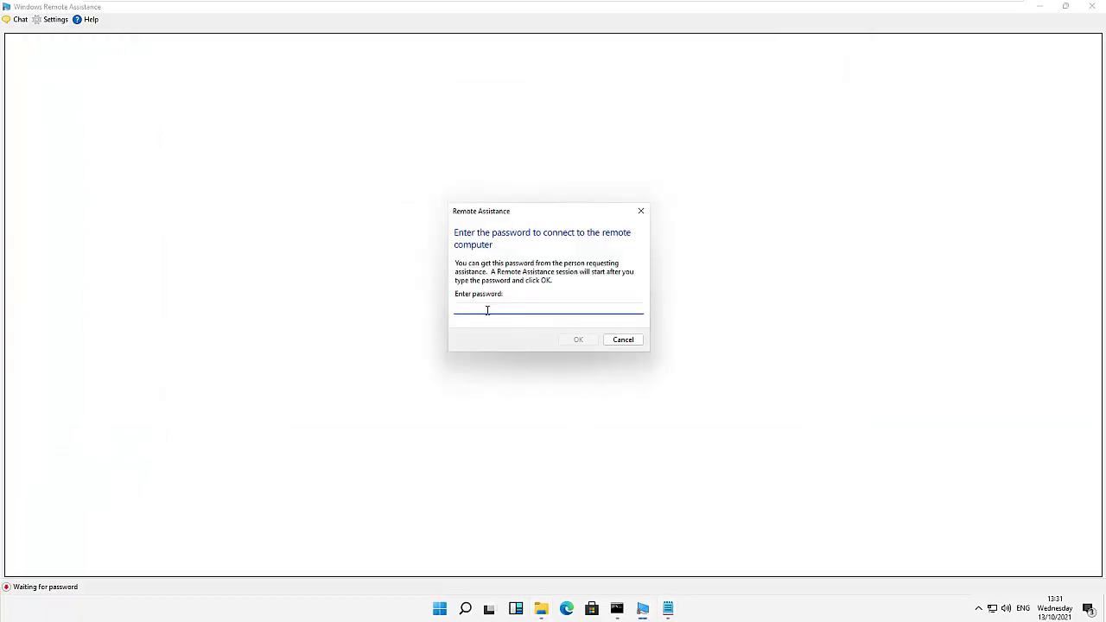
key(ctrl+v)
click(572, 340)
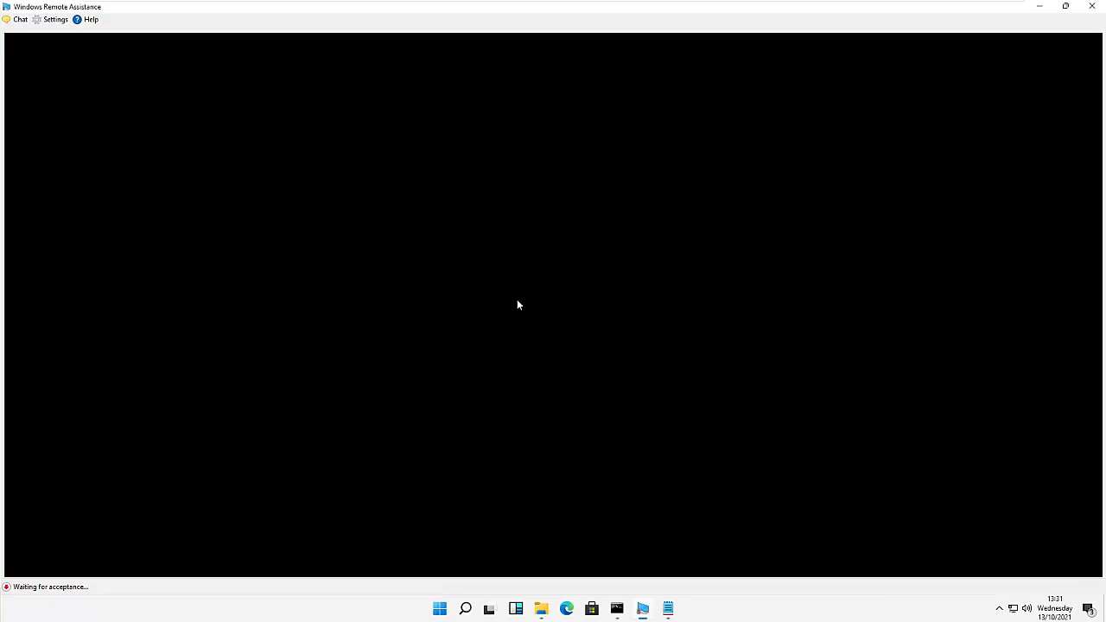
Switch to the W11-Official virtual machine and allow the helper to connect to the computer
mouse_move(531, 3)
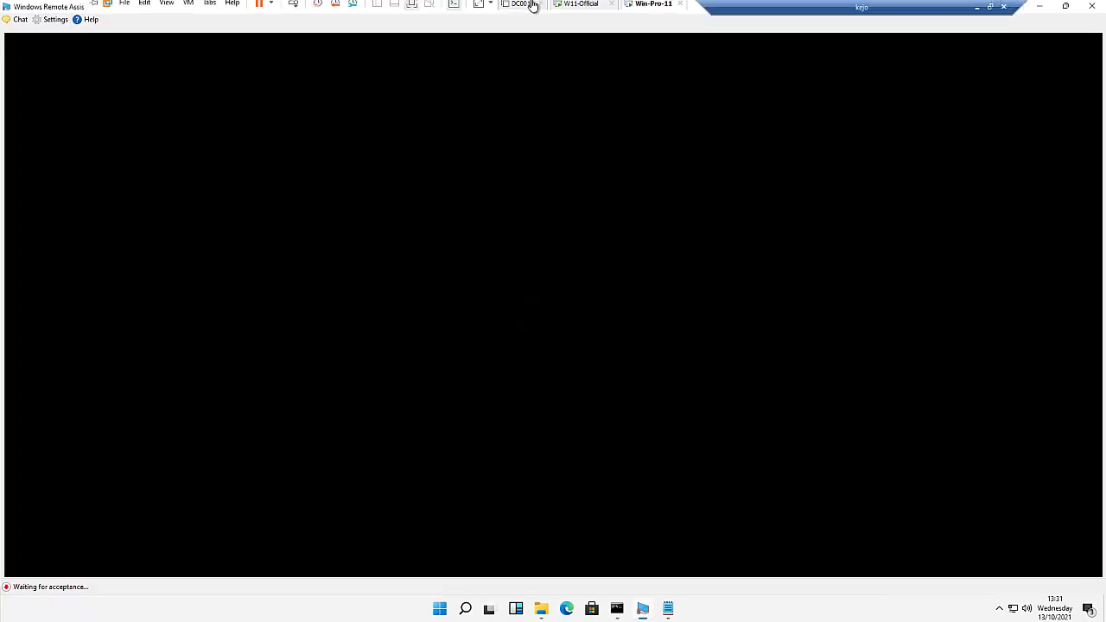
click(570, 8)
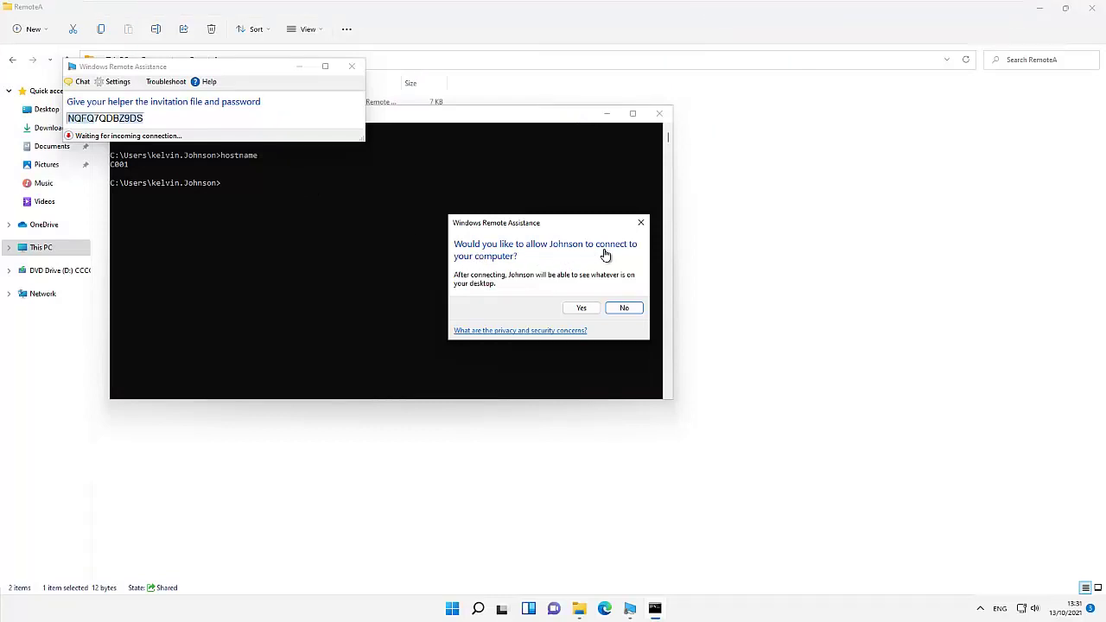
click(578, 309)
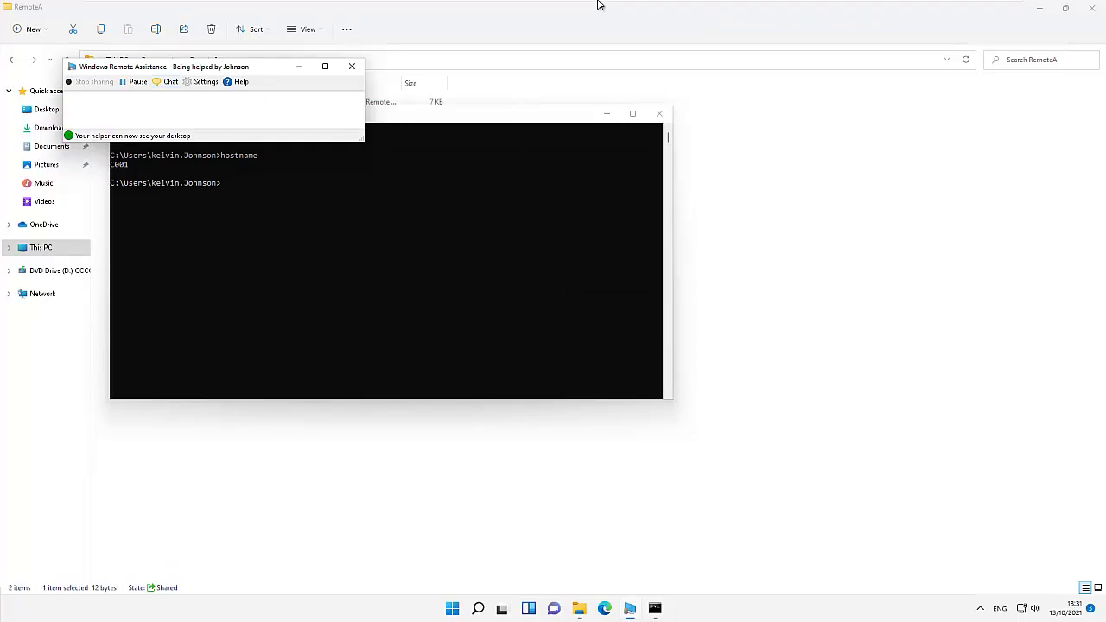
Check the shared desktop from Win-Pro-11, open the Start menu on W11-Official, and view it from Win-Pro-11 again
click(631, 8)
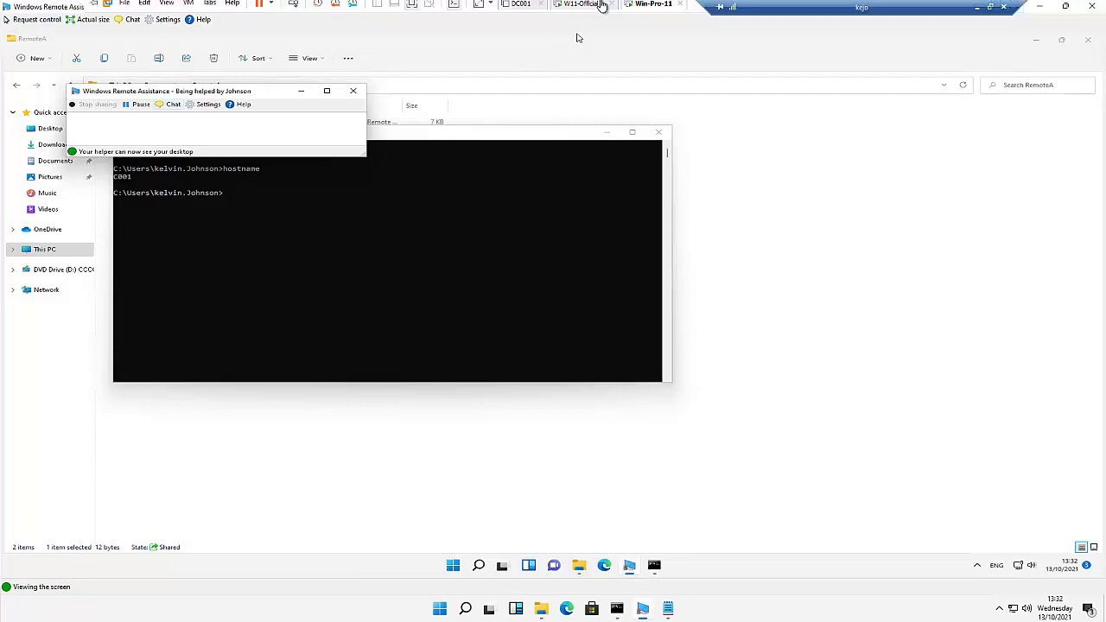
click(592, 7)
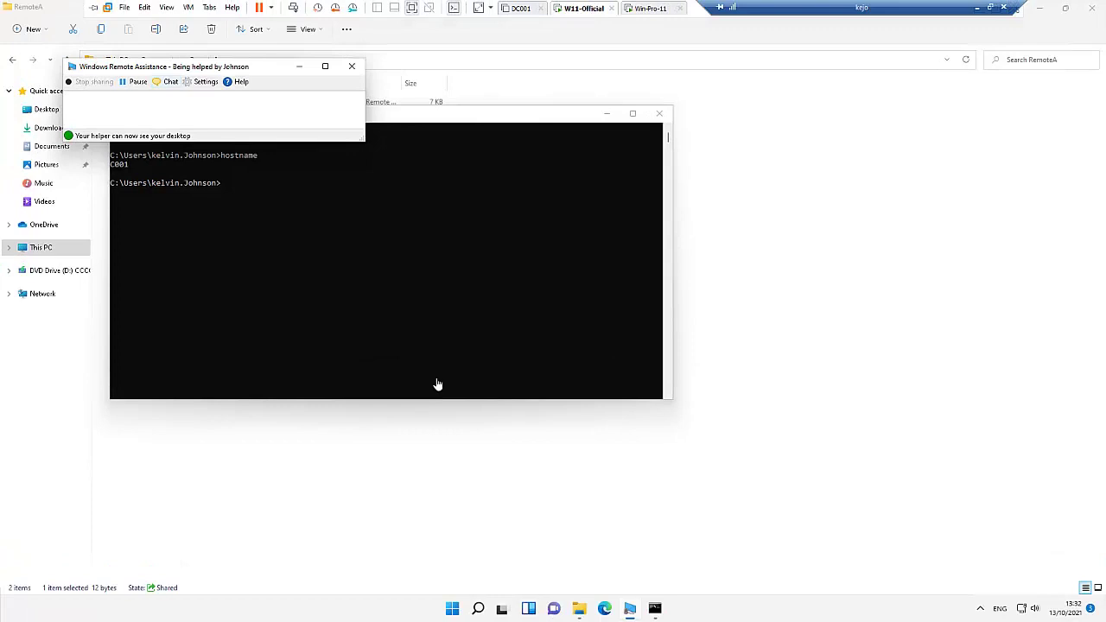
click(452, 609)
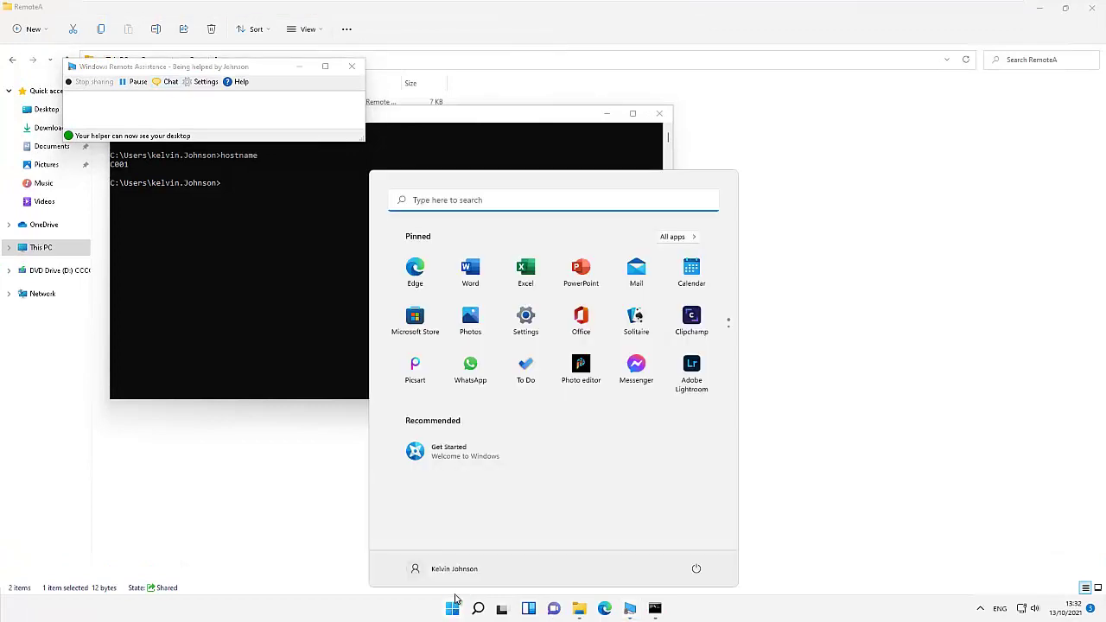
click(653, 7)
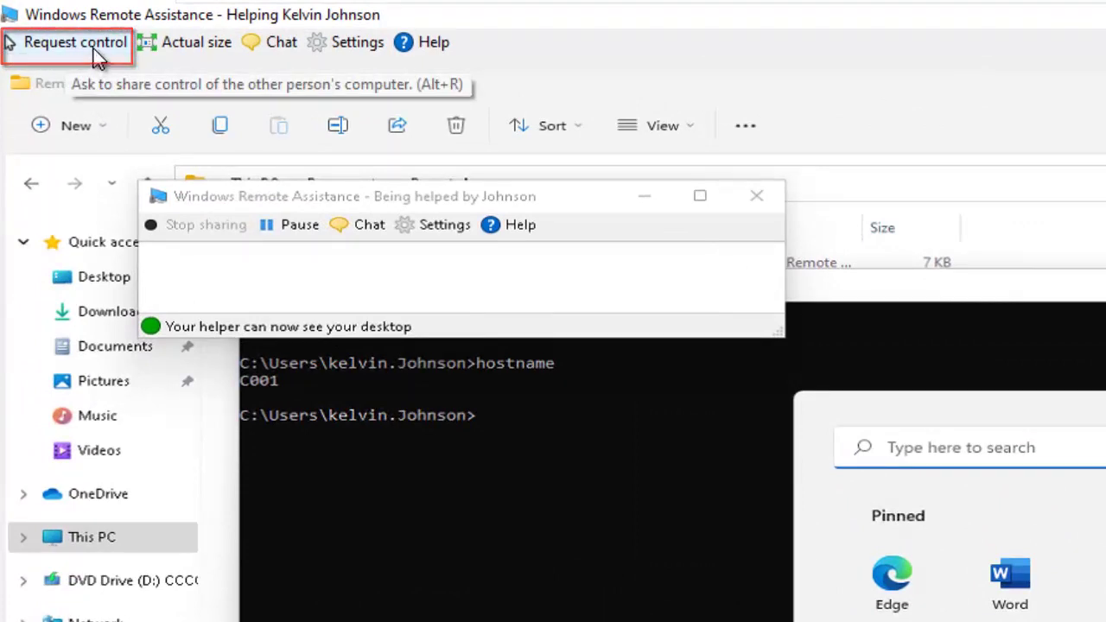
Request control from Win-Pro-11 and approve it on W11-Official, allowing the helper to respond to User Account Control prompts
click(94, 51)
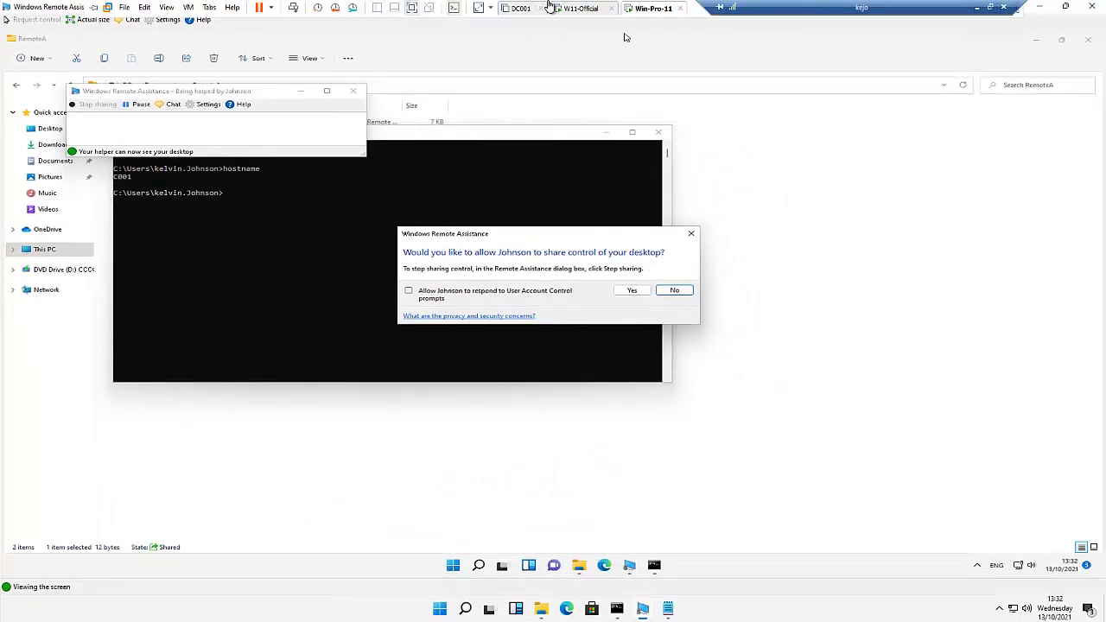
click(570, 9)
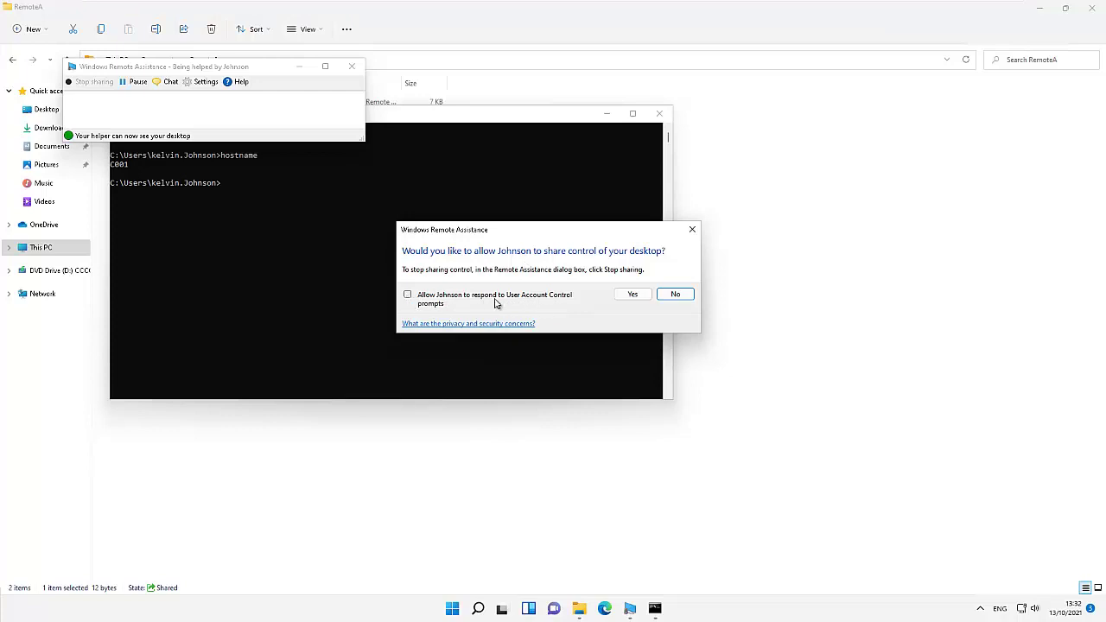
click(410, 295)
click(633, 295)
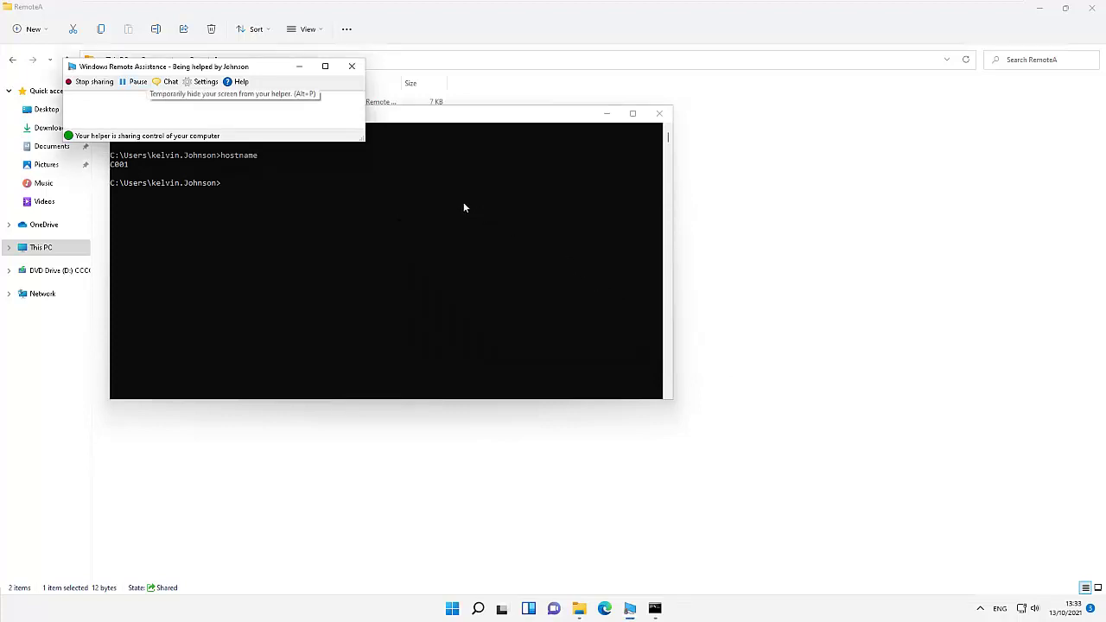
Switch to Win-Pro-11 and open the Start menu of the shared computer through the Remote Assistance session
mouse_move(602, 7)
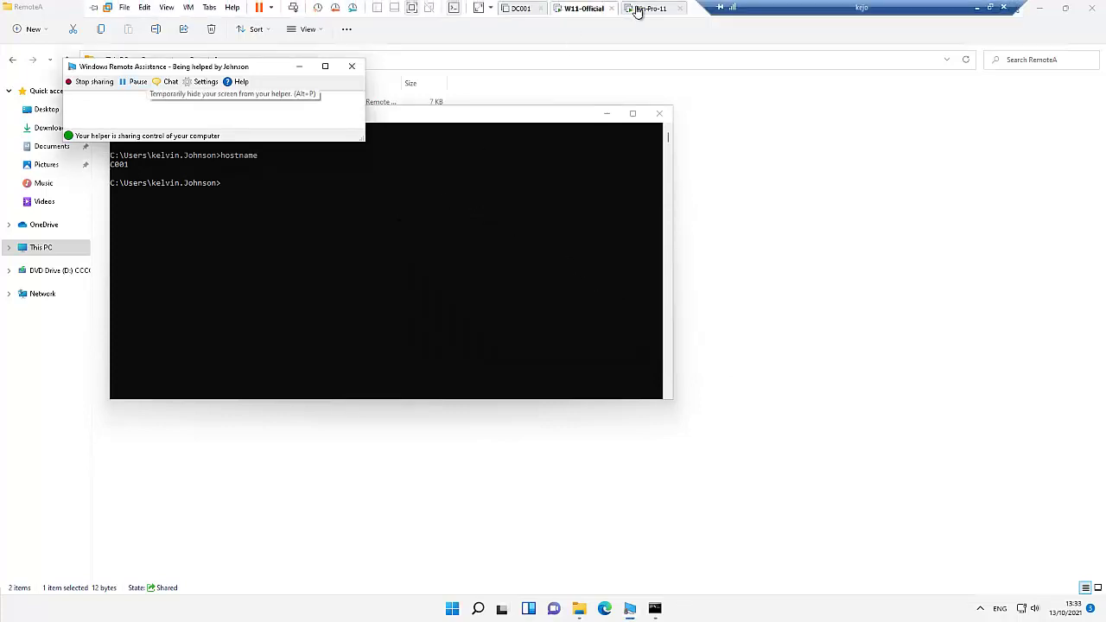
click(643, 7)
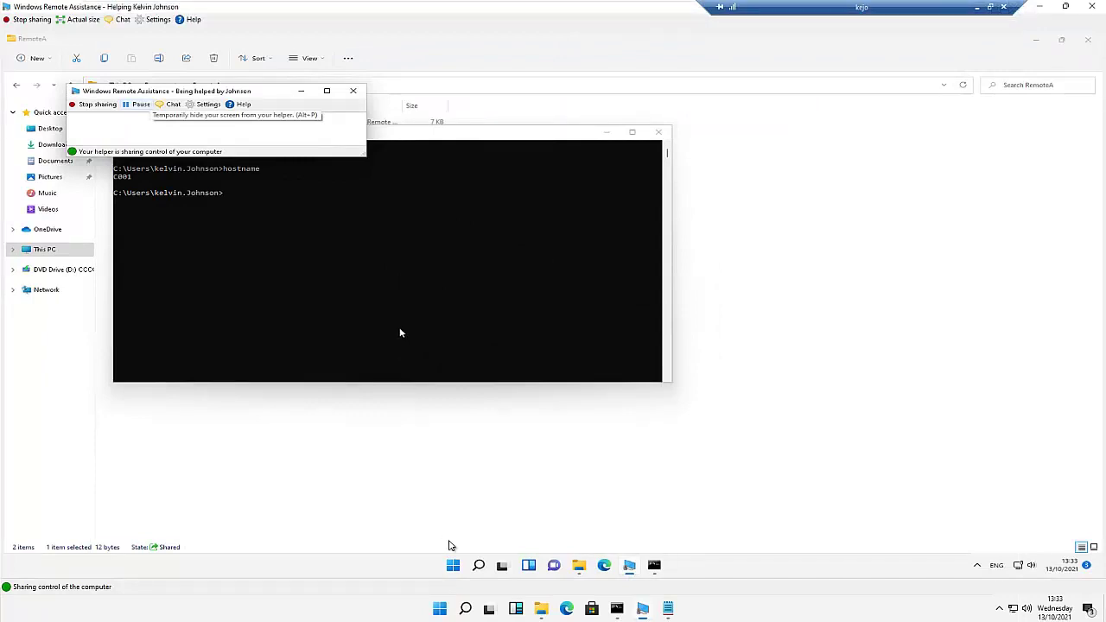
click(452, 566)
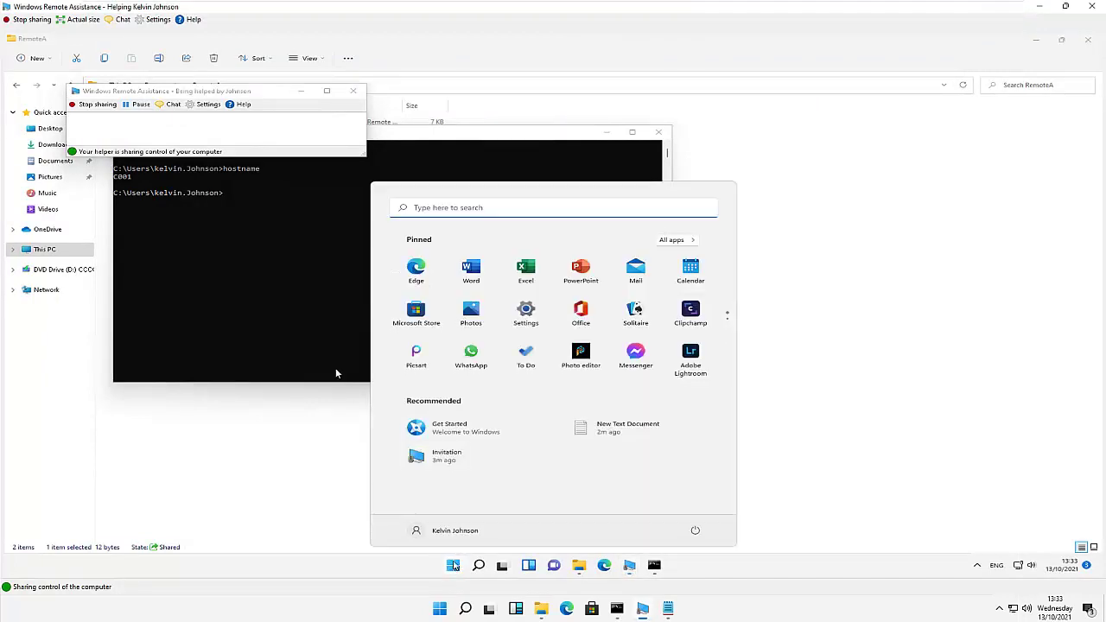
Run cls and hostname in the shared computer's Command Prompt, and close the console
click(292, 225)
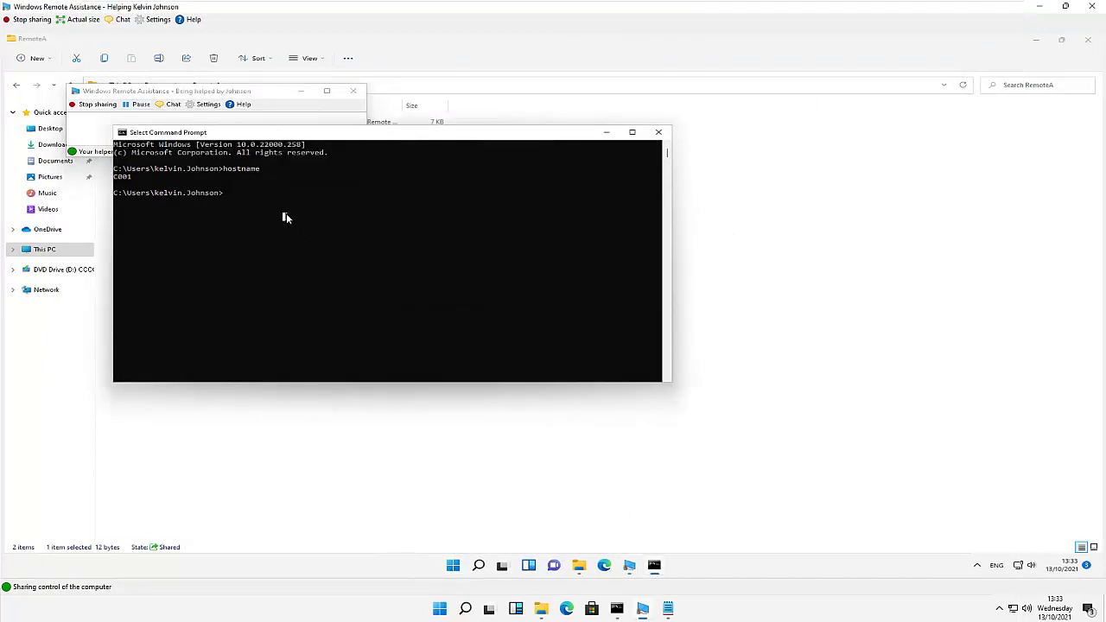
key(Escape)
text(cls)
key(Return)
text(hostname)
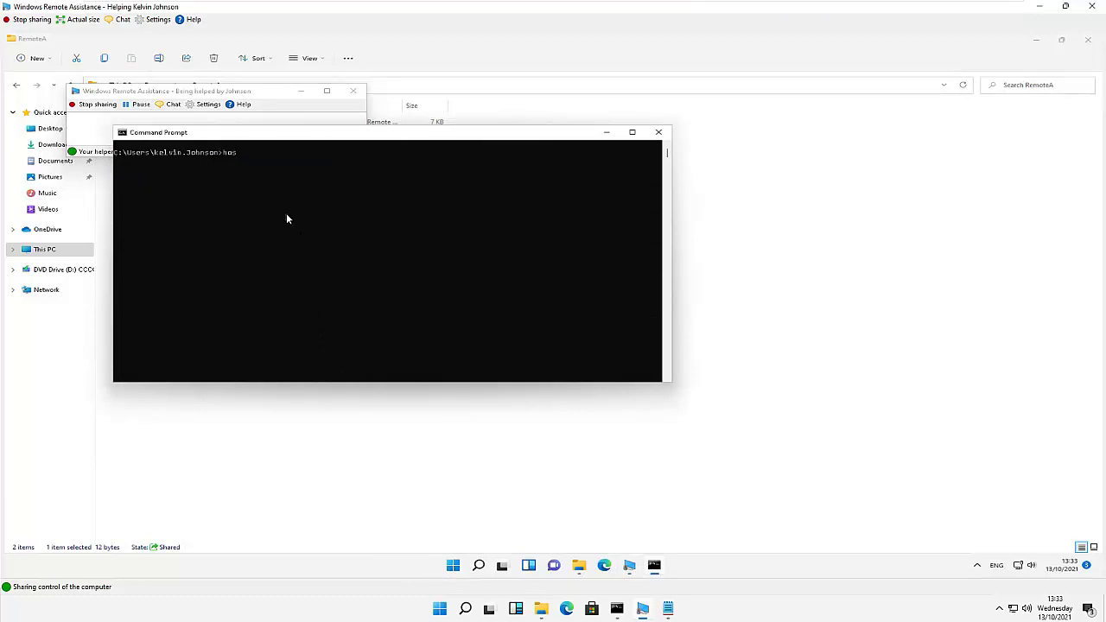
key(Return)
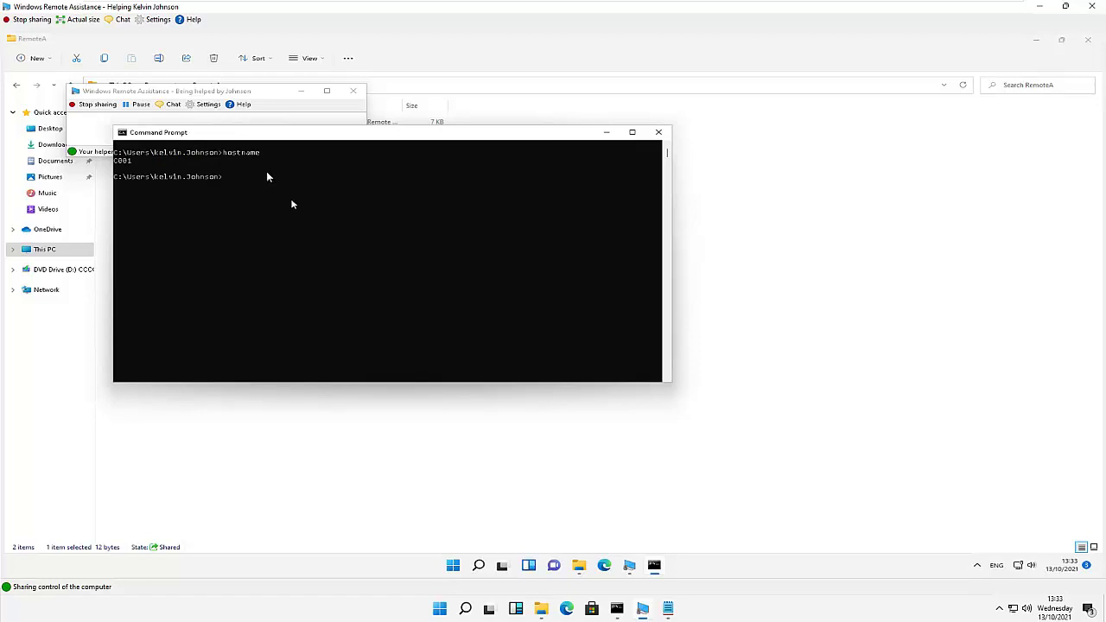
click(658, 132)
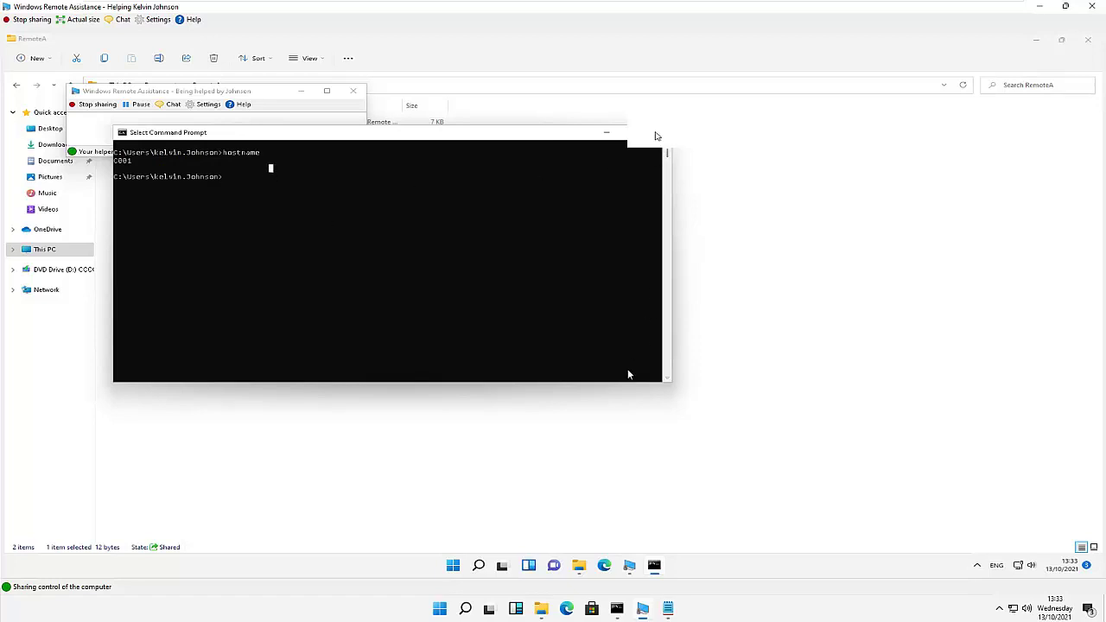
Launch Edge, bring up the RemoteA folder, and open Photos on the shared computer
click(614, 566)
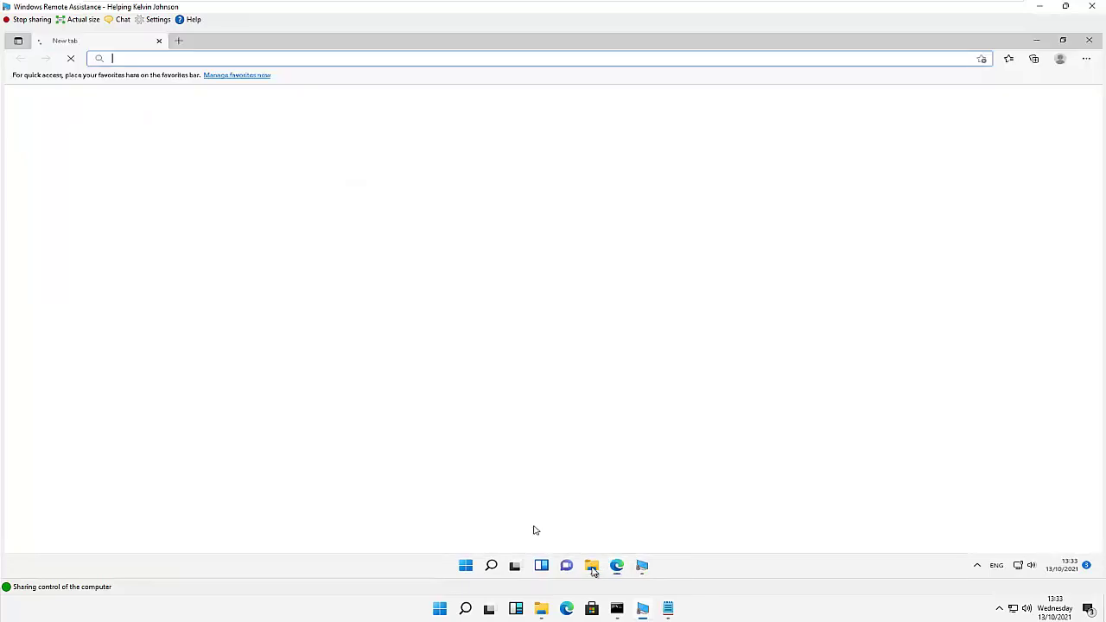
click(592, 568)
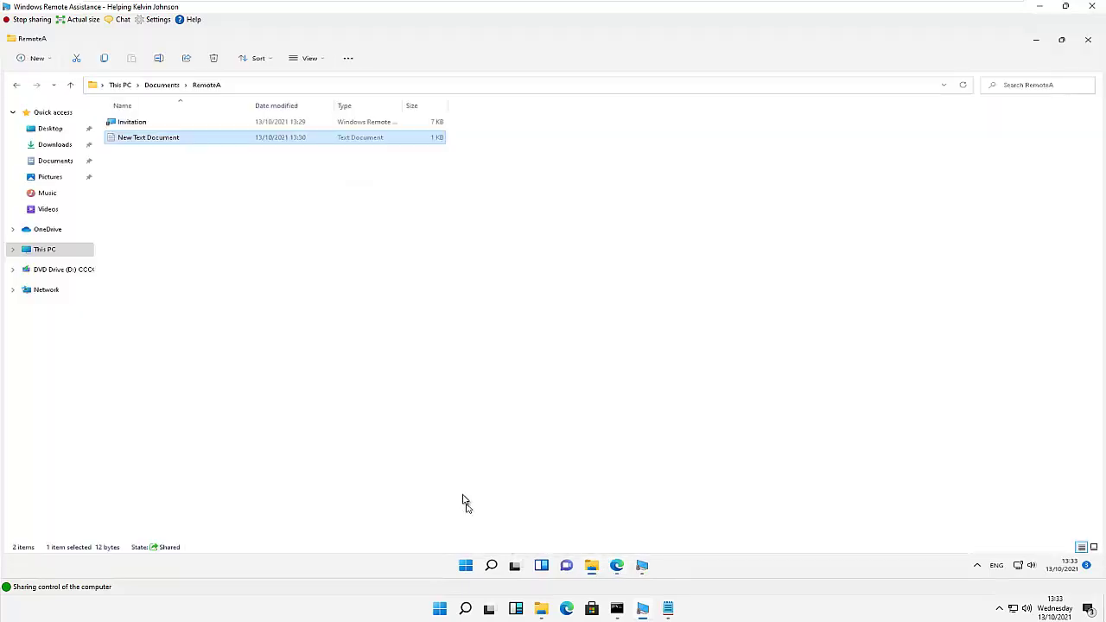
click(467, 567)
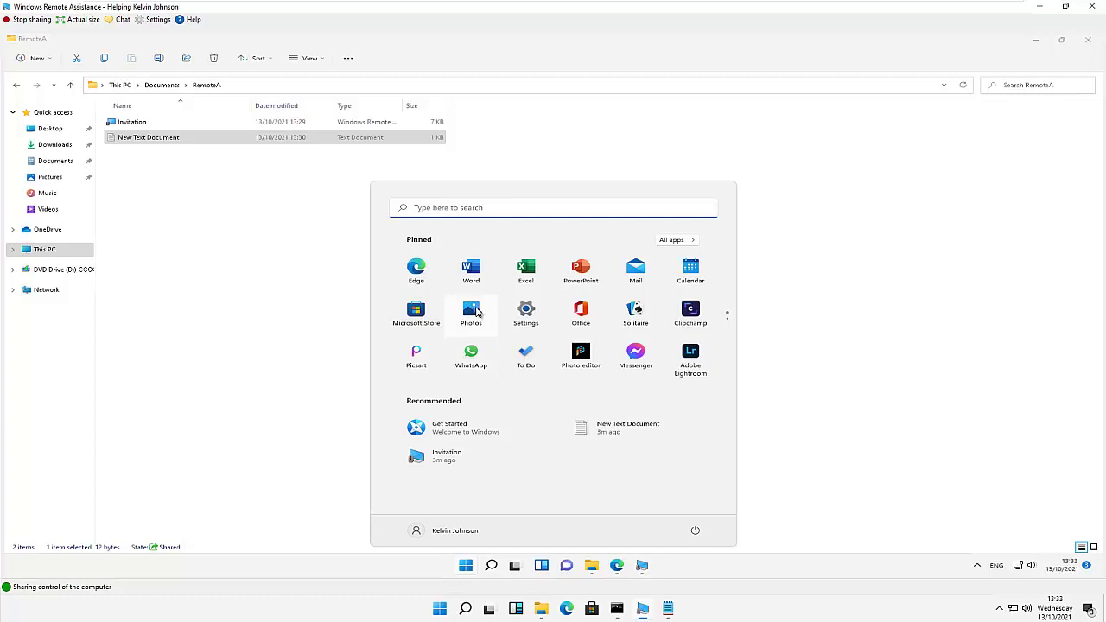
click(472, 311)
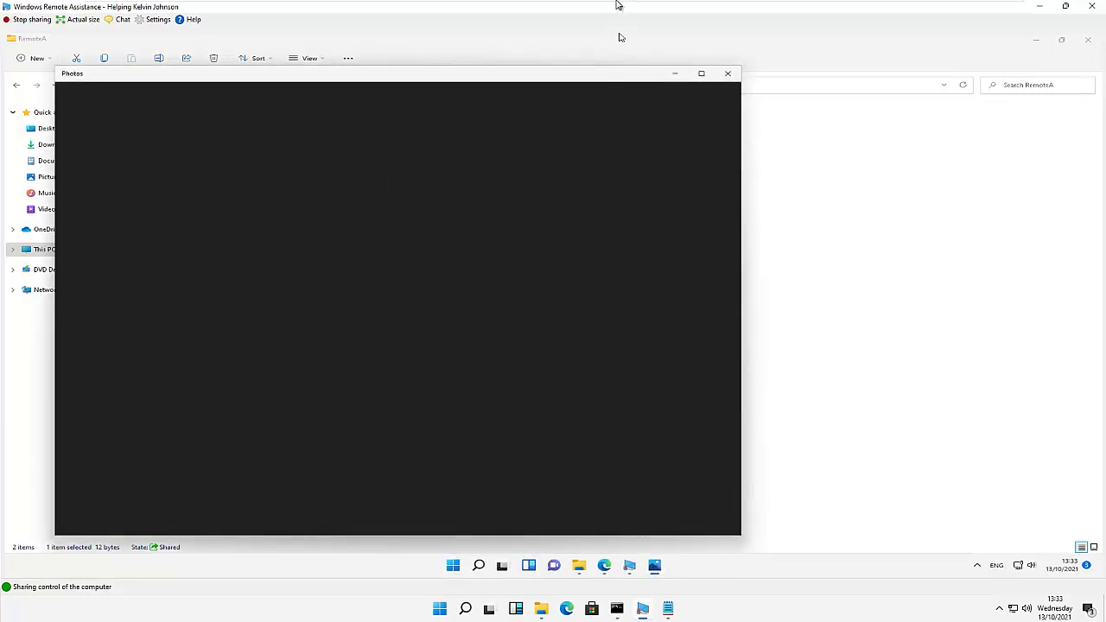
Switch to W11-Official, bring up the Windows Remote Assistance window, and stop sharing control with the helper
click(591, 10)
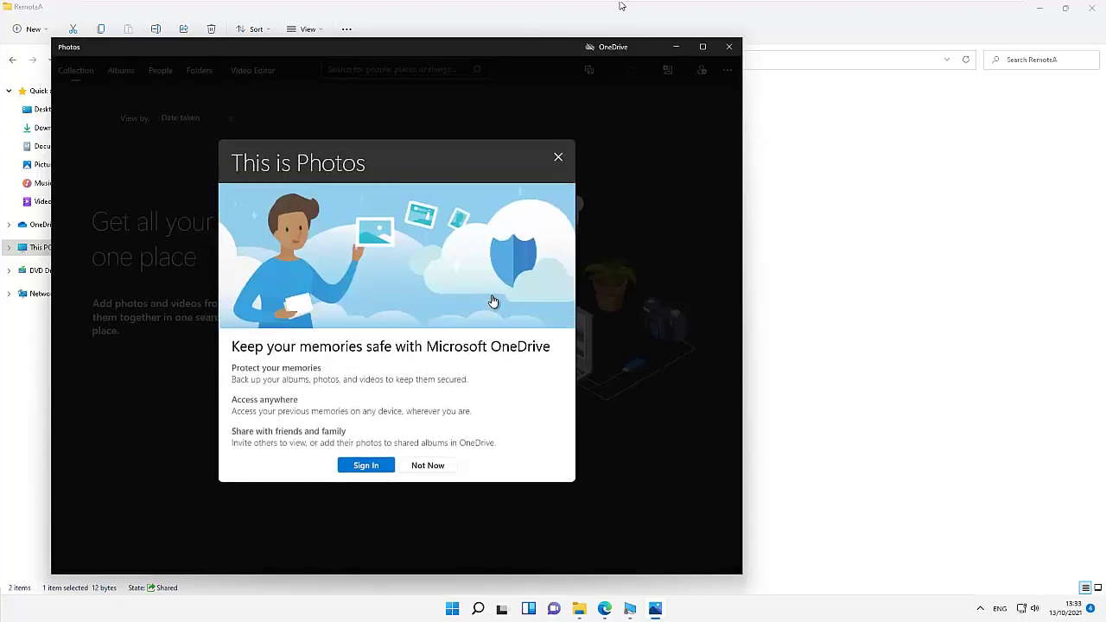
click(630, 610)
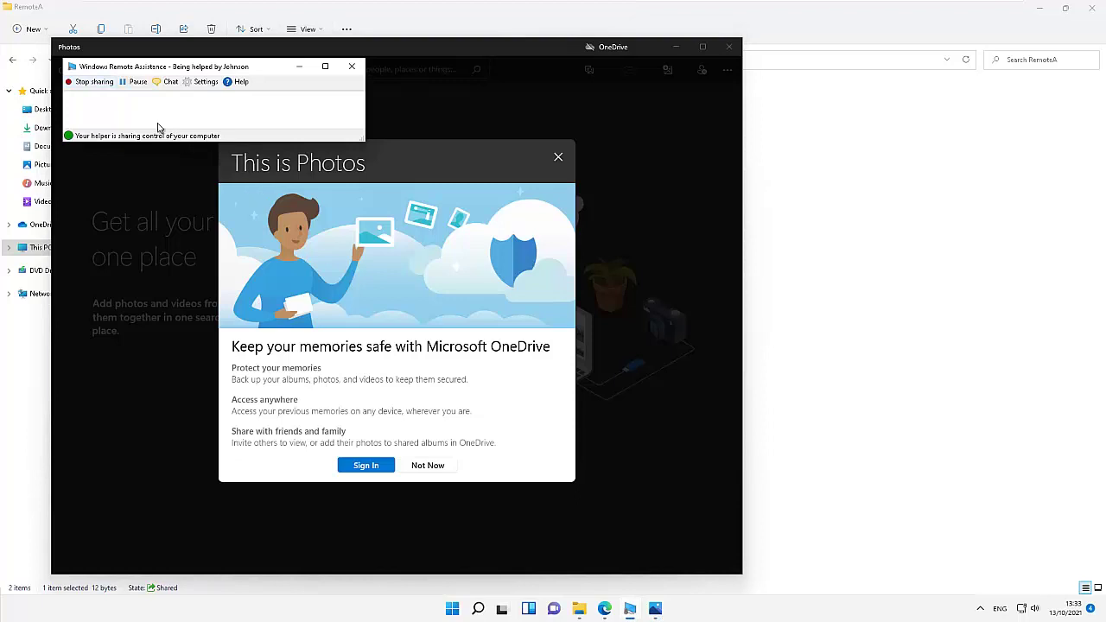
click(95, 82)
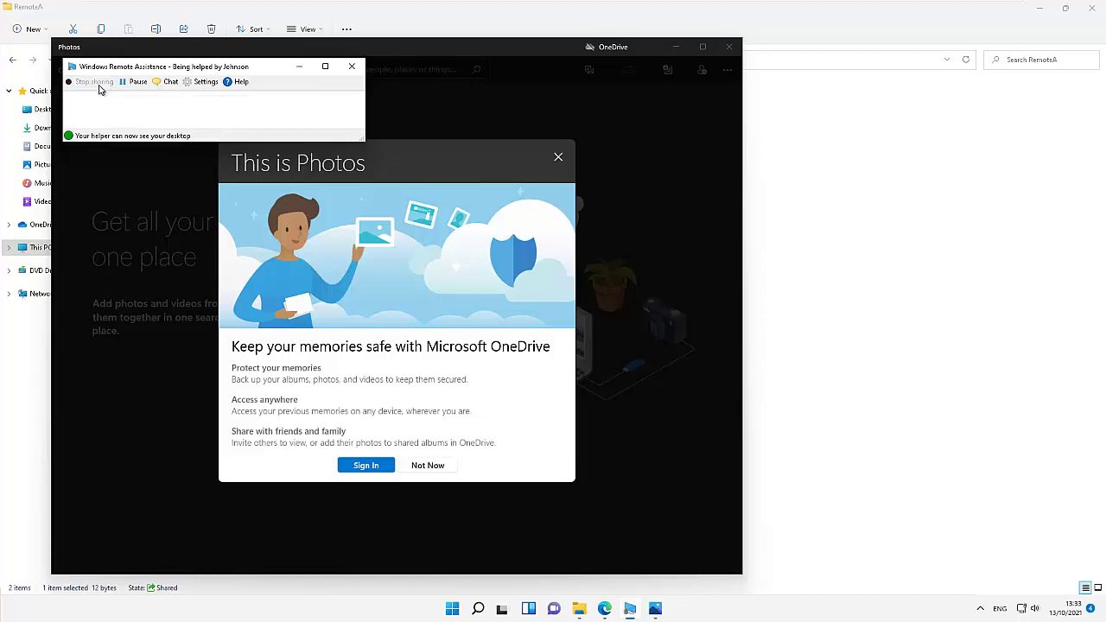
Open the Start menu on W11-Official and test from Win-Pro-11 whether the helper can only view the desktop
click(636, 7)
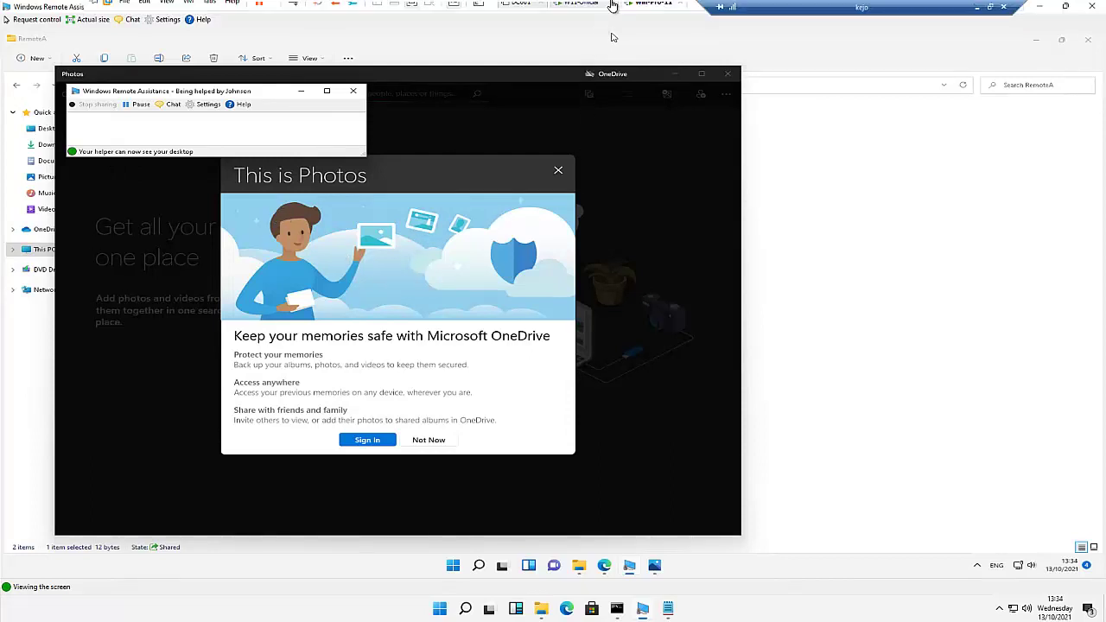
click(580, 9)
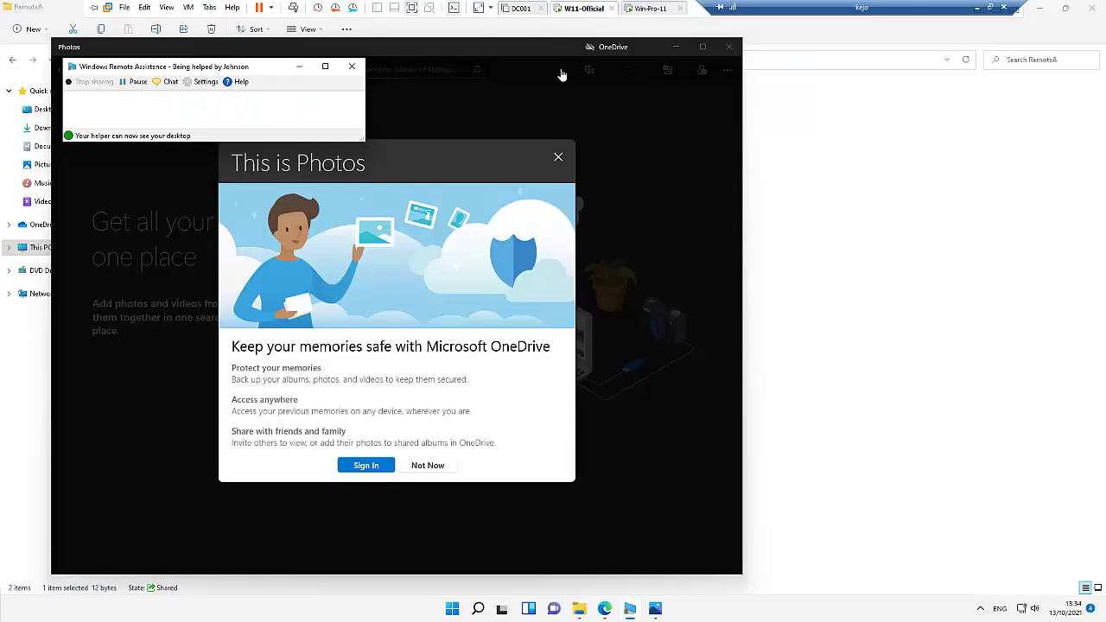
click(455, 608)
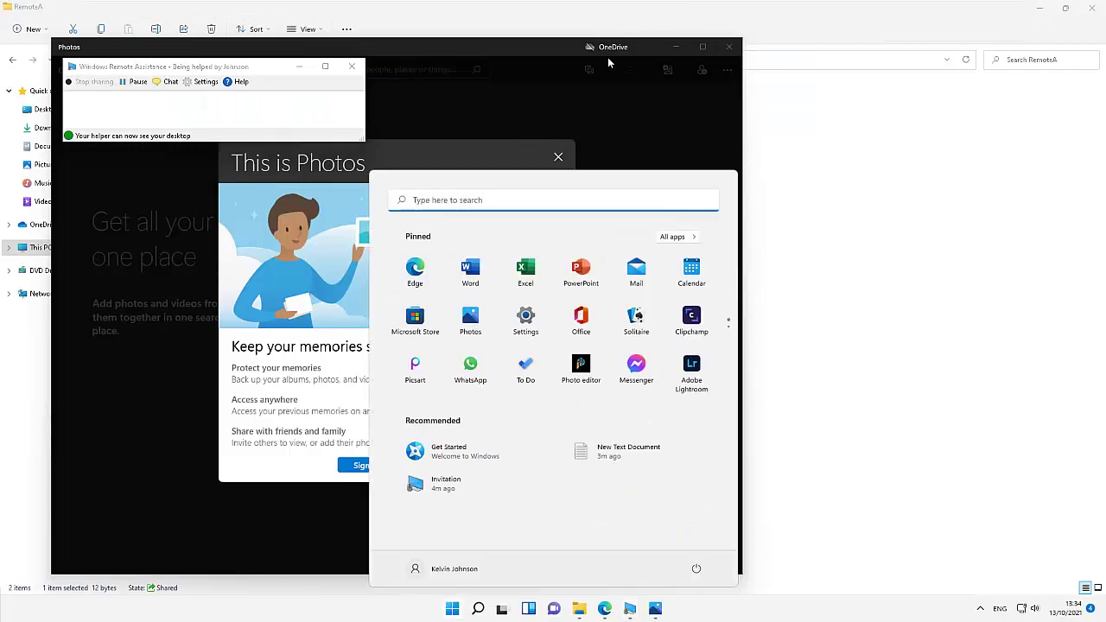
click(646, 8)
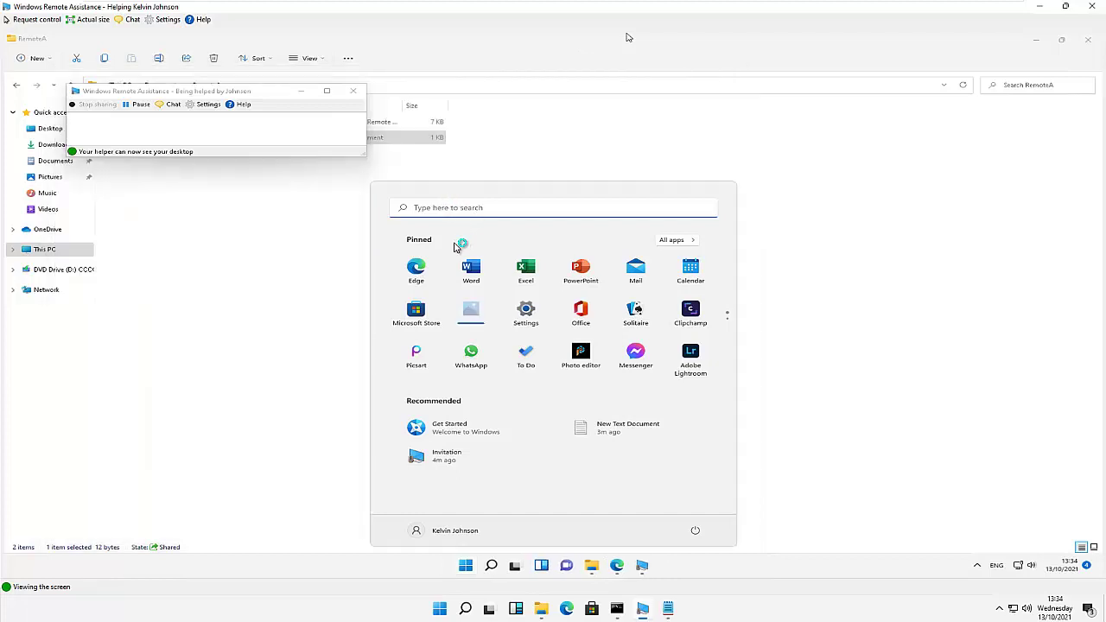
click(482, 354)
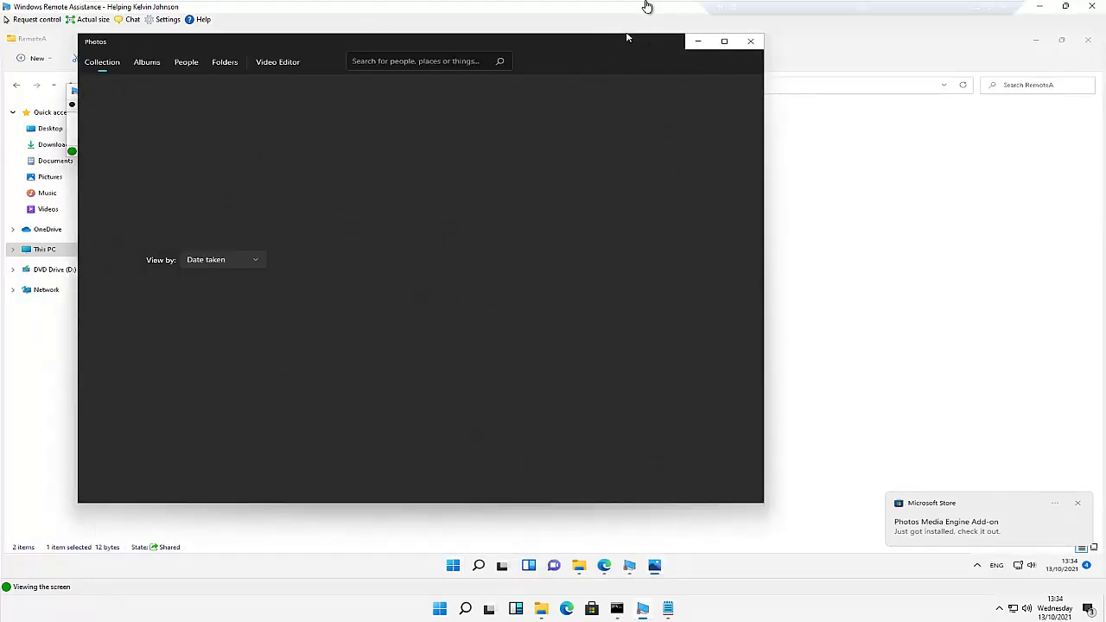
Compare the view-only desktop on W11-Official and Win-Pro-11, then end the Remote Assistance session on W11-Official and close Photos there
click(581, 9)
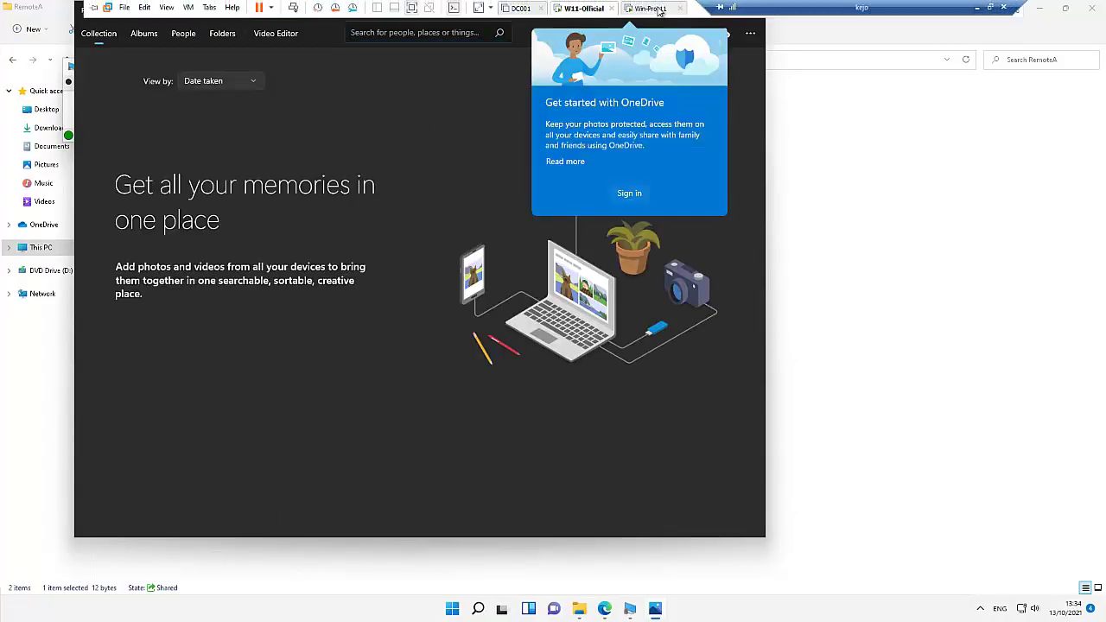
click(650, 8)
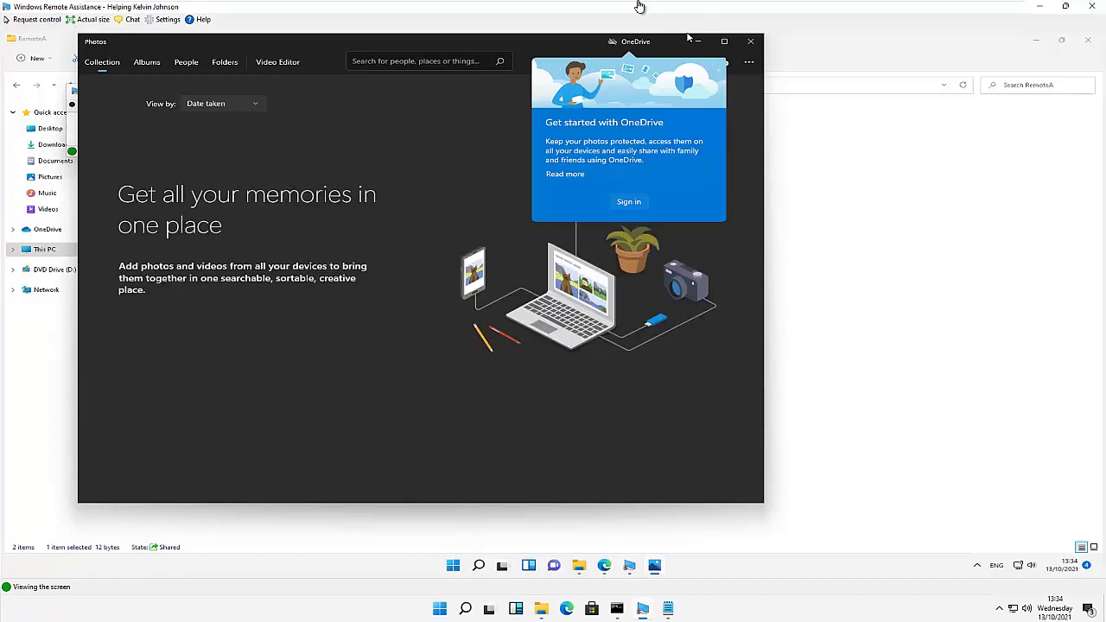
click(587, 7)
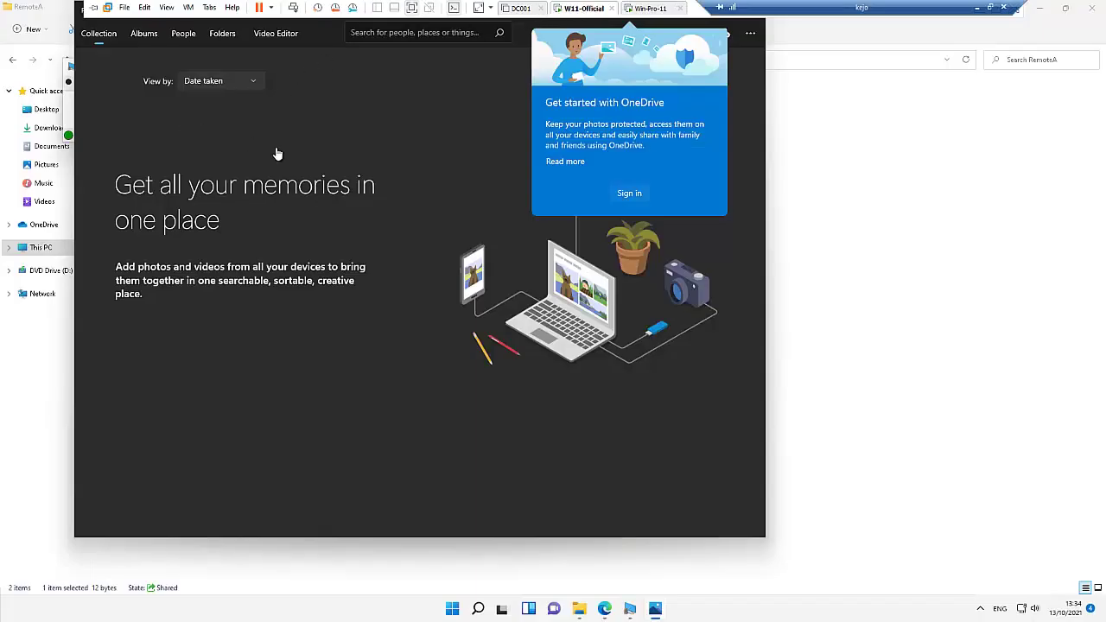
click(71, 65)
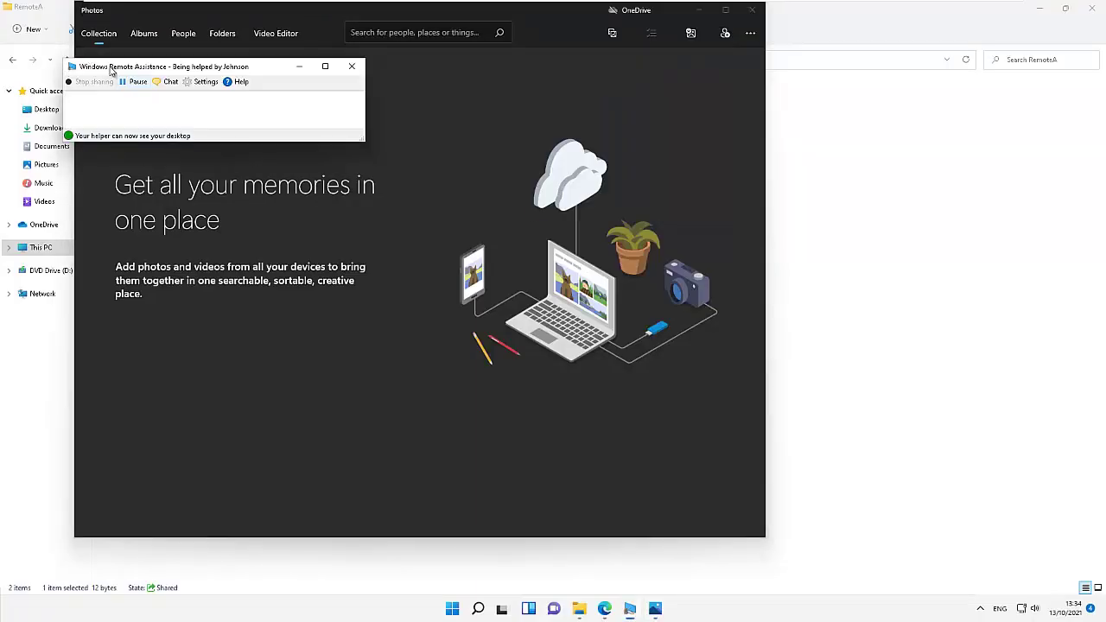
click(350, 67)
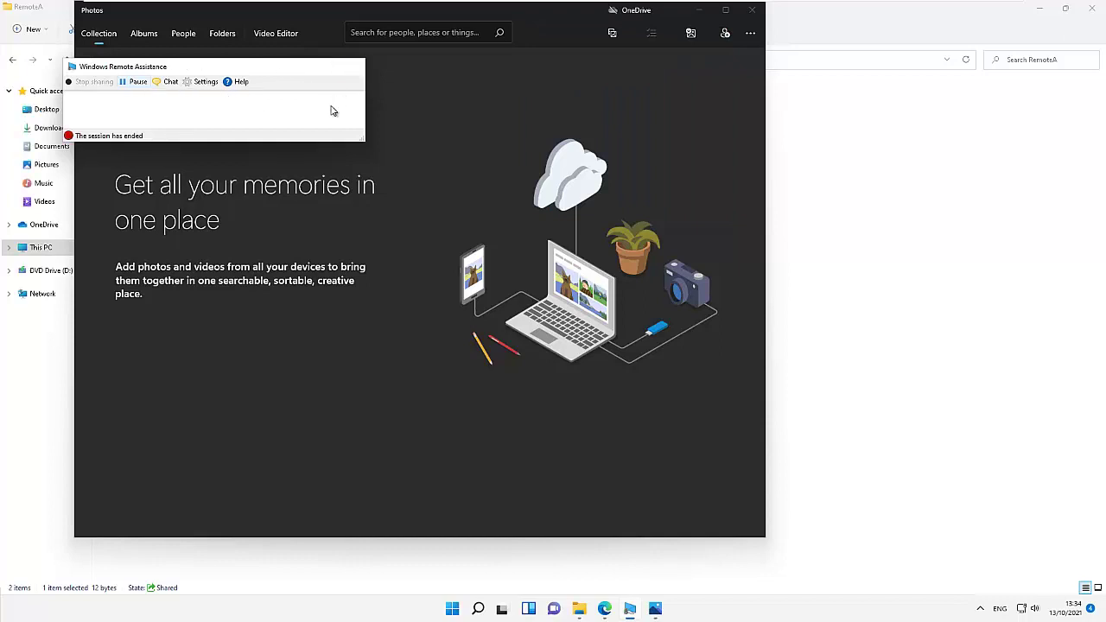
click(752, 10)
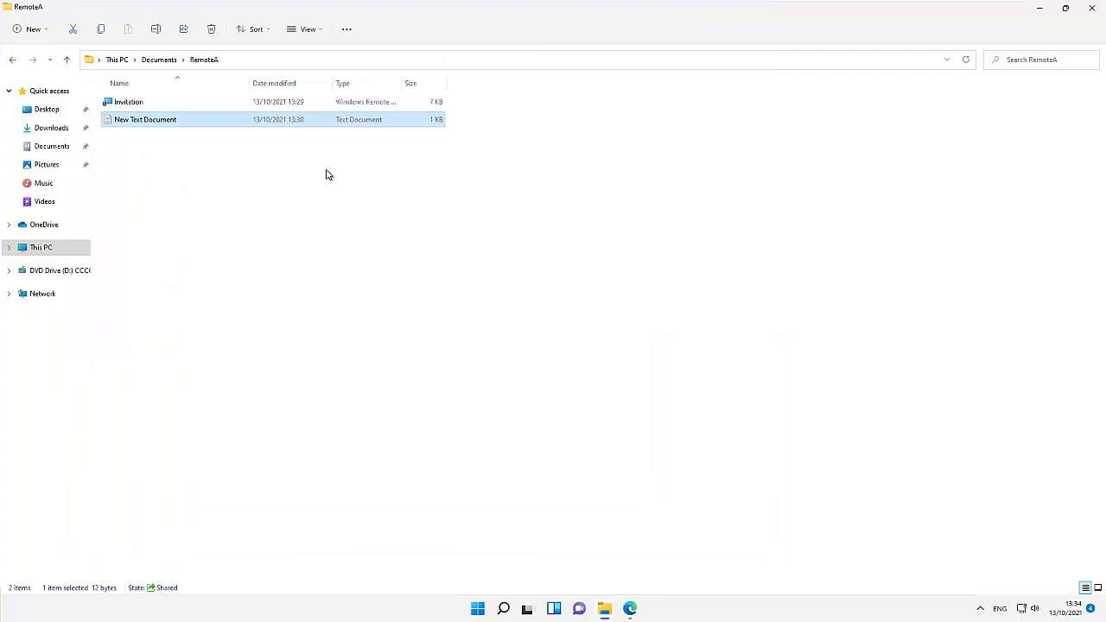
Switch to Win-Pro-11 and close its Windows Remote Assistance window and the RemoteA folder
click(653, 8)
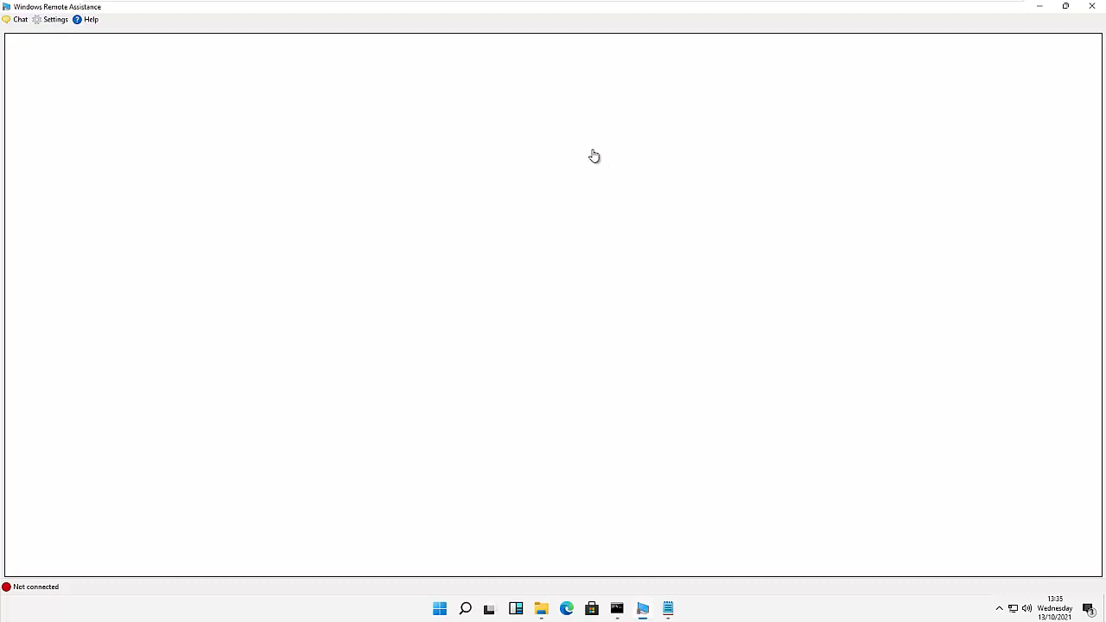
click(1092, 6)
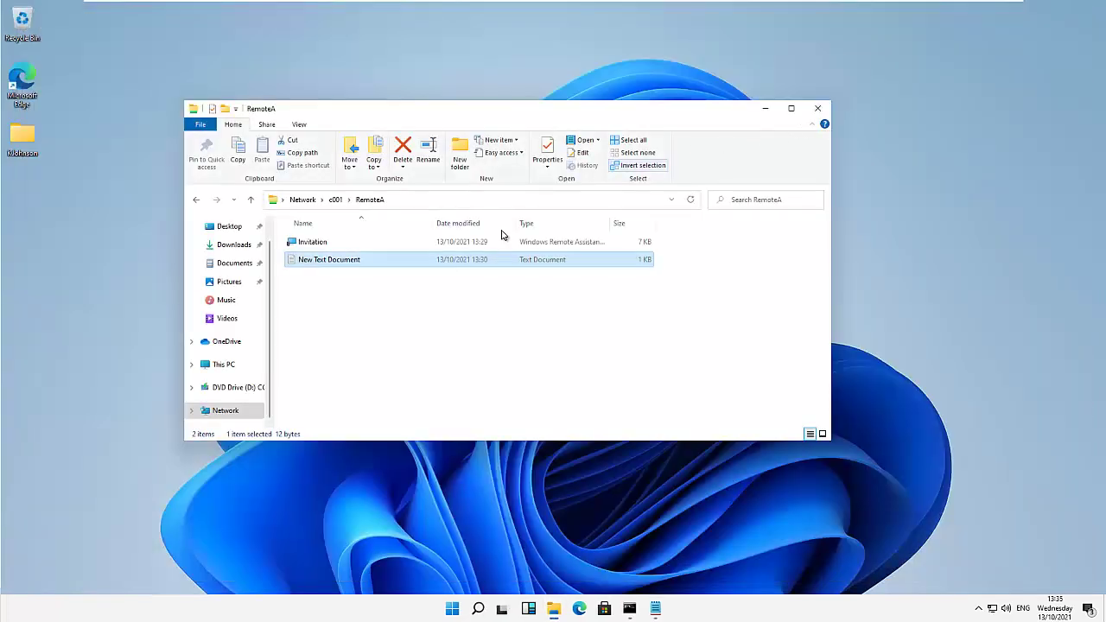
click(816, 110)
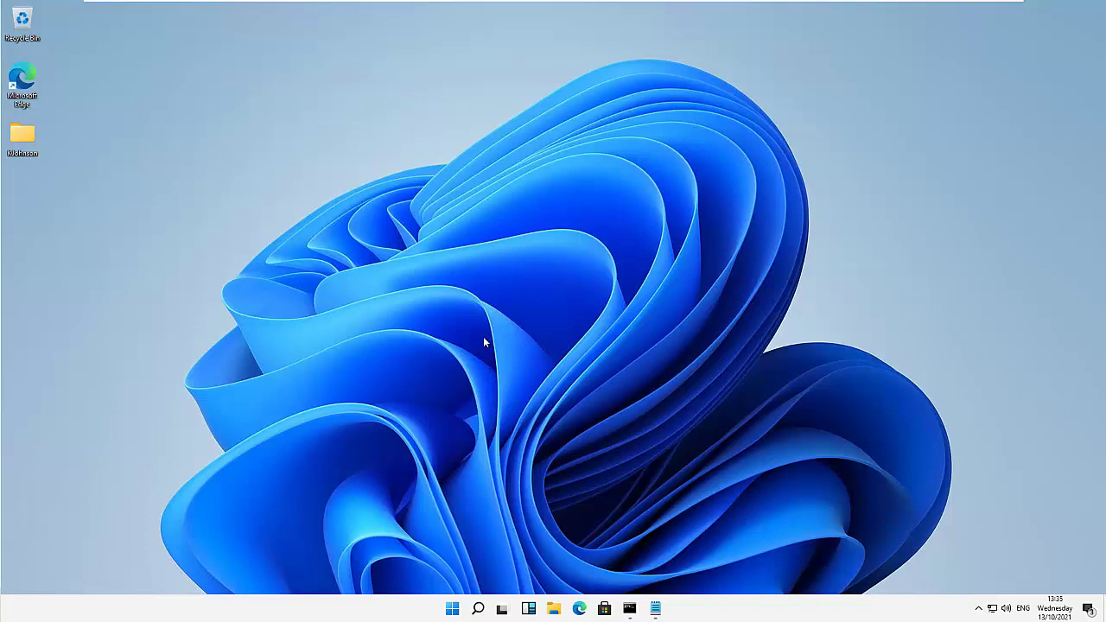
Find Control Panel, go through System to the advanced system settings, and show the remote options of System Properties
click(452, 608)
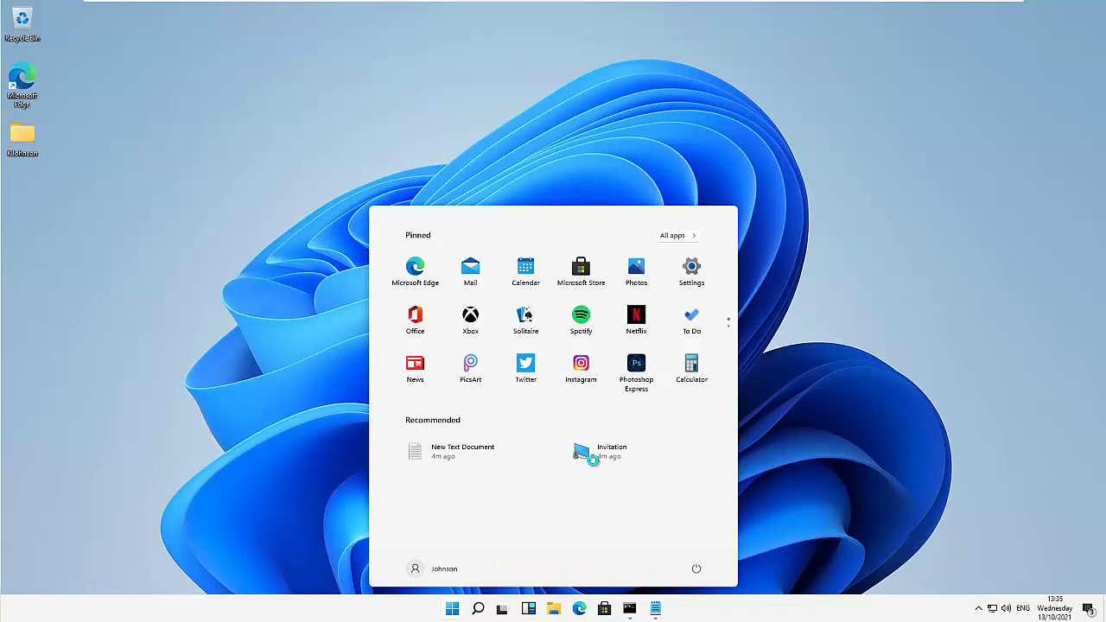
text(control)
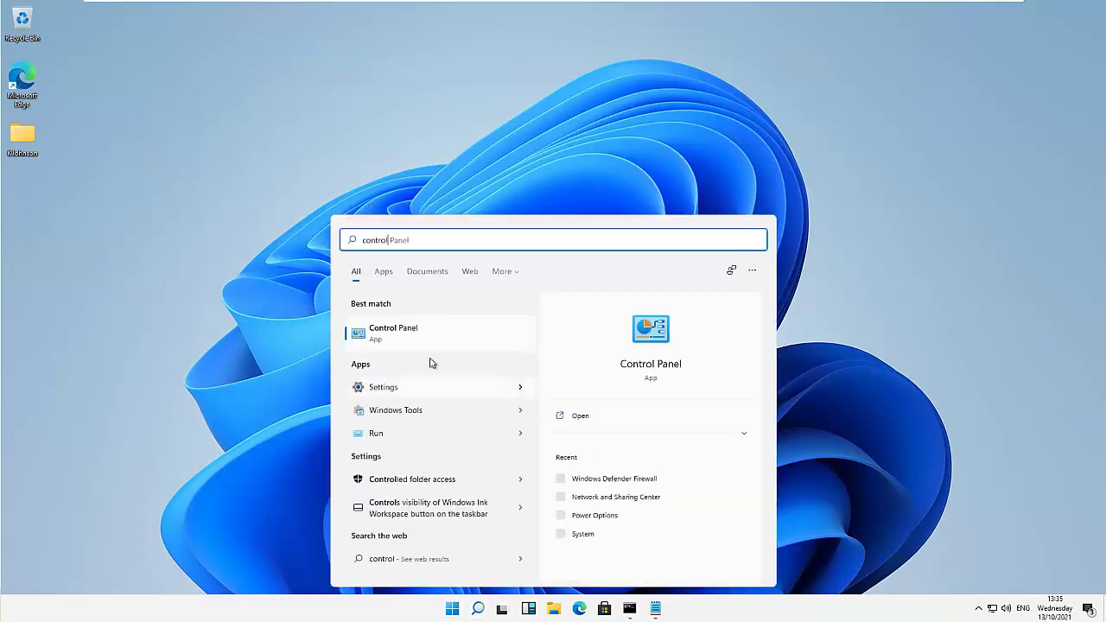
click(405, 332)
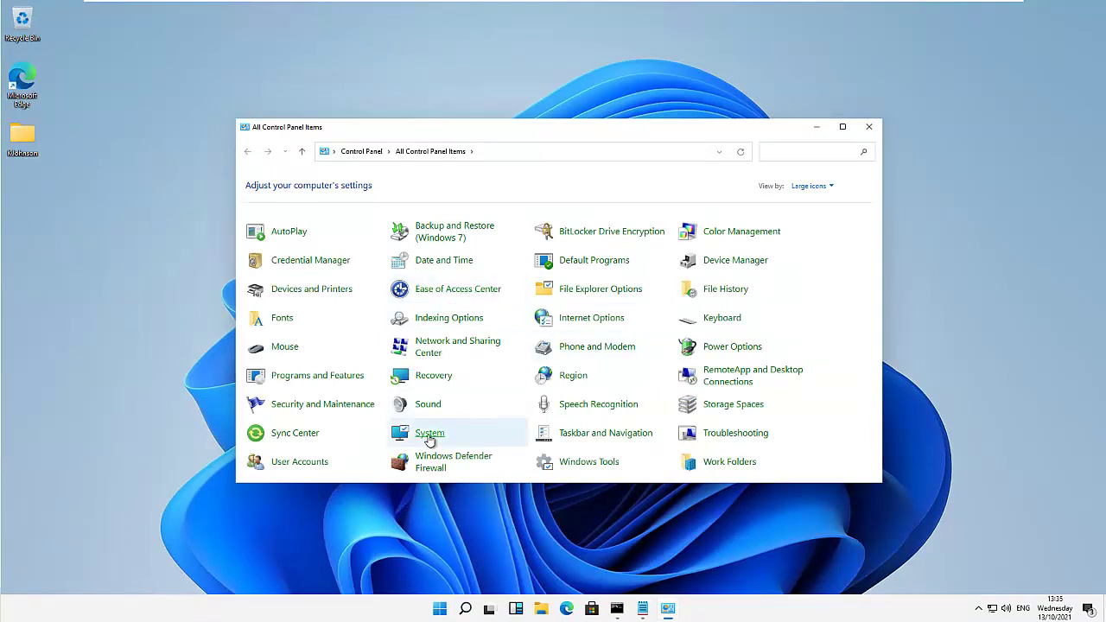
click(431, 437)
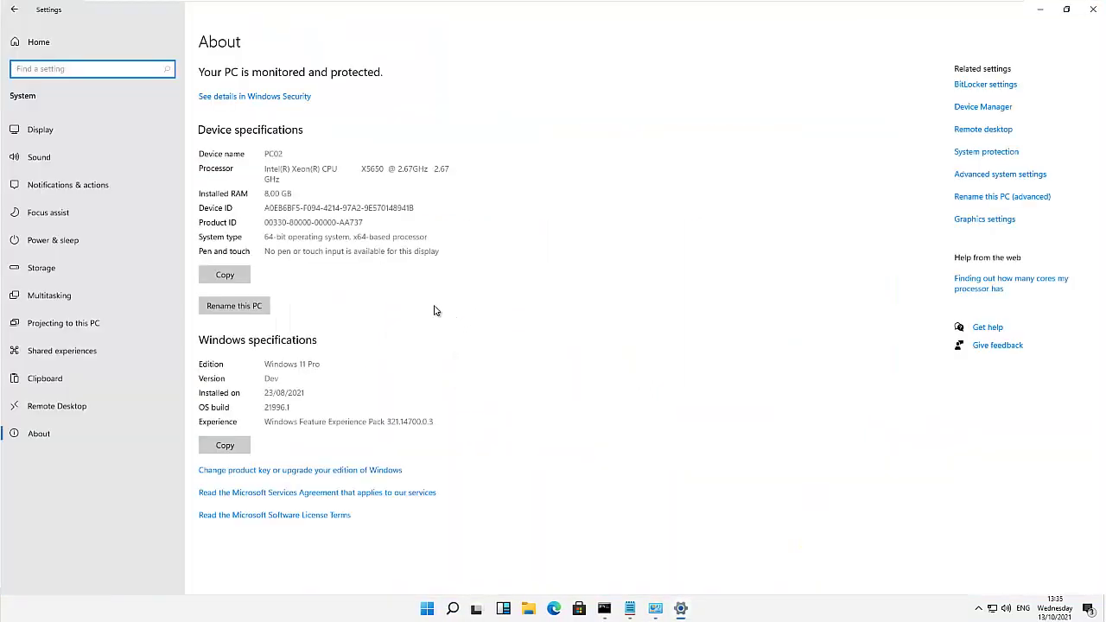
click(985, 176)
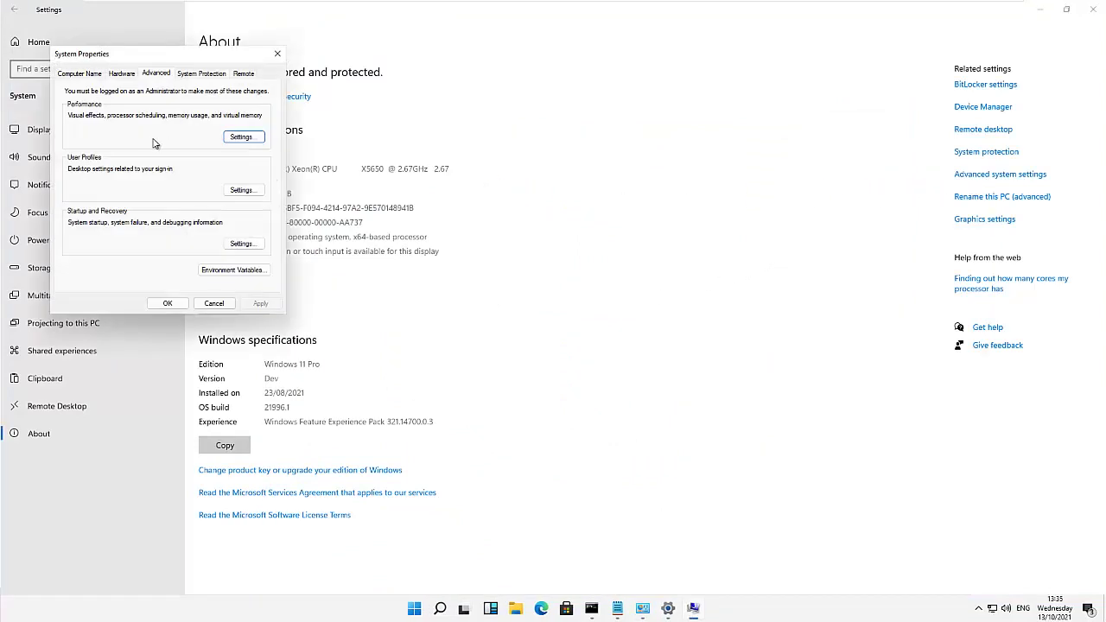
click(243, 74)
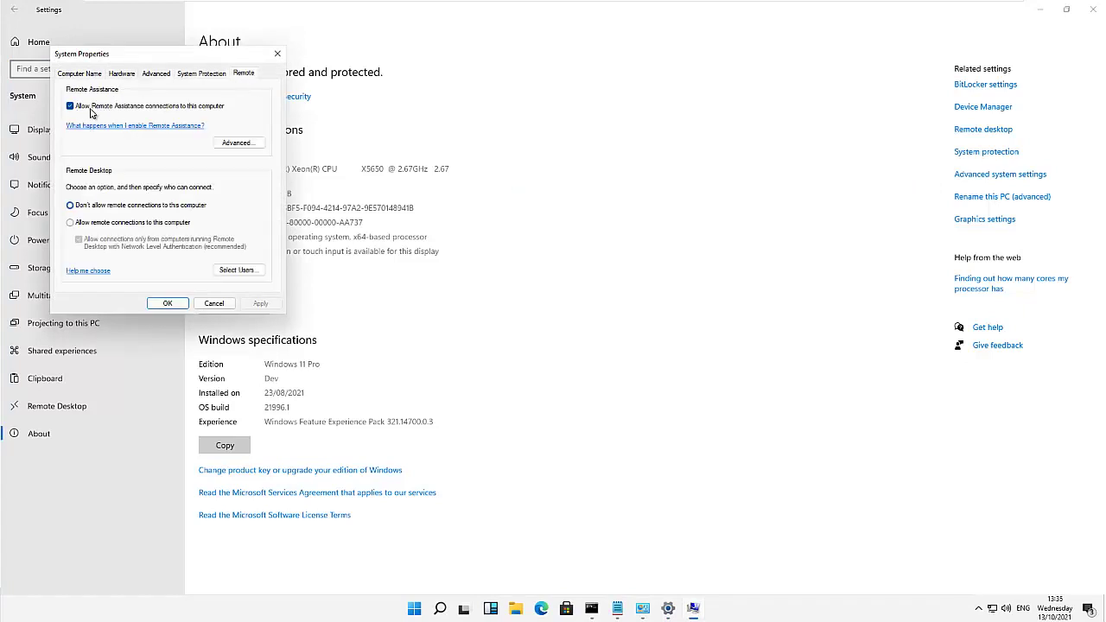
Disallow Remote Assistance connections to this computer and apply the change in System Properties
click(184, 108)
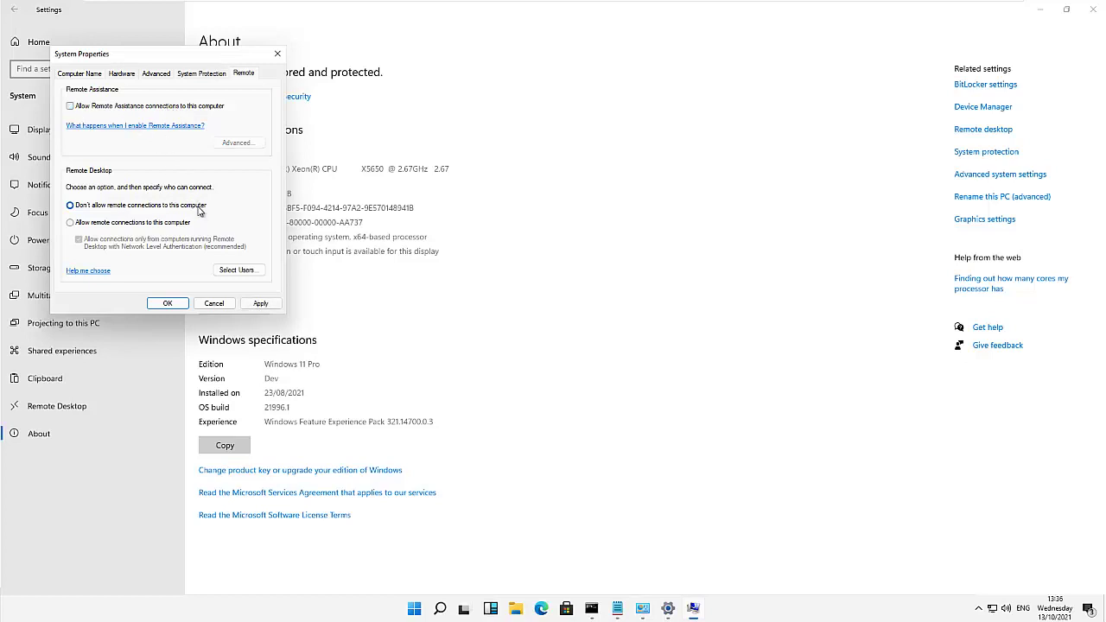
click(260, 303)
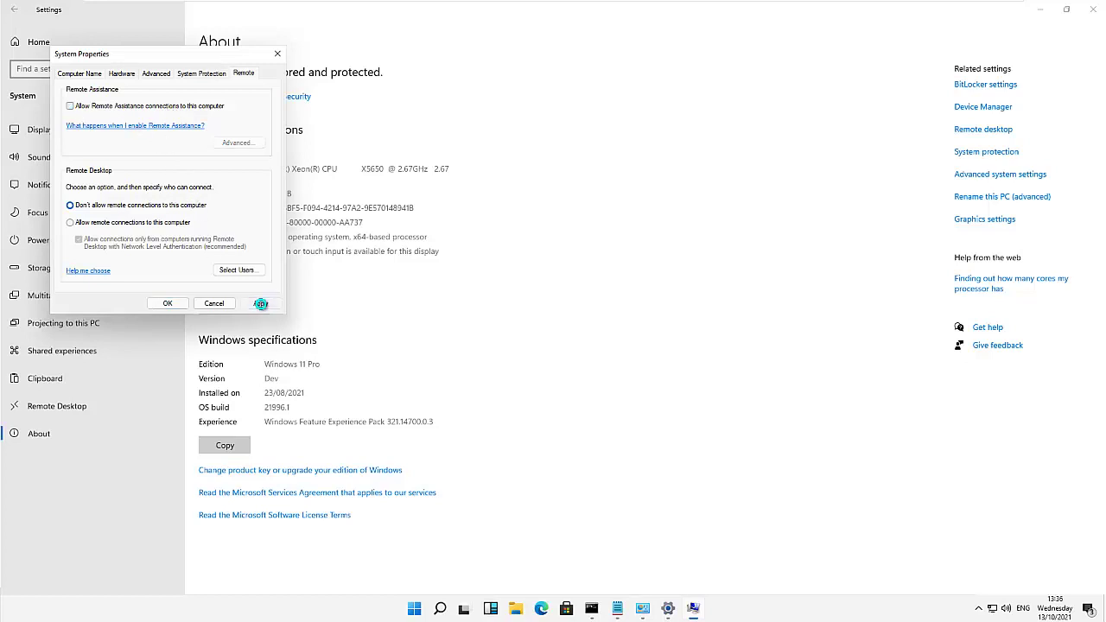
click(173, 305)
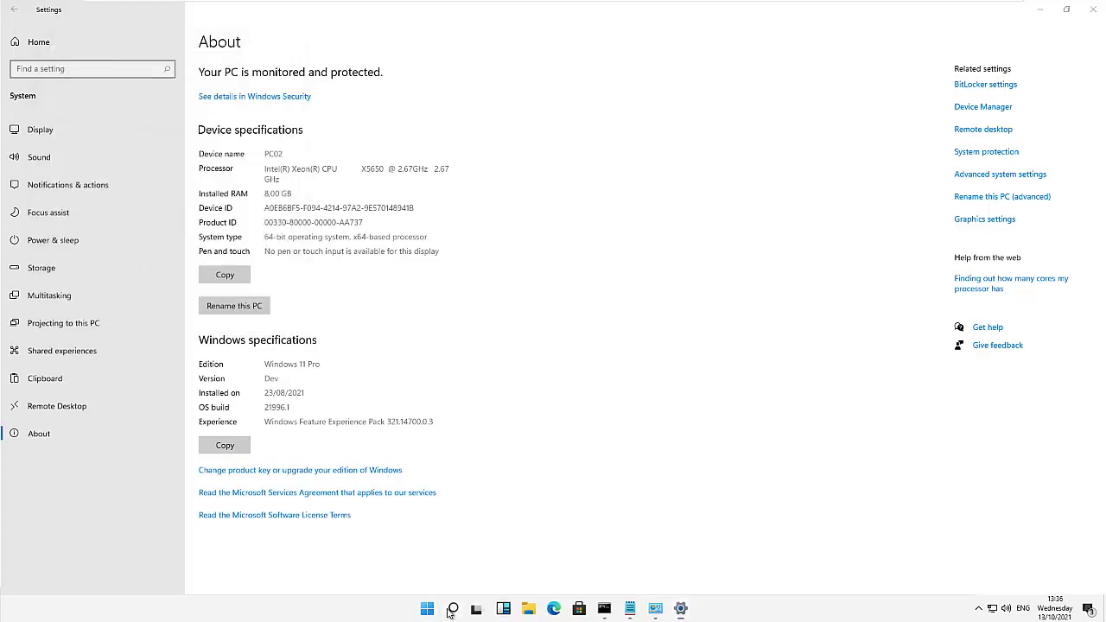
Search for "remote", test whether Windows Remote Assistance can invite a trusted helper, and cancel the wizard
click(451, 610)
text(remote)
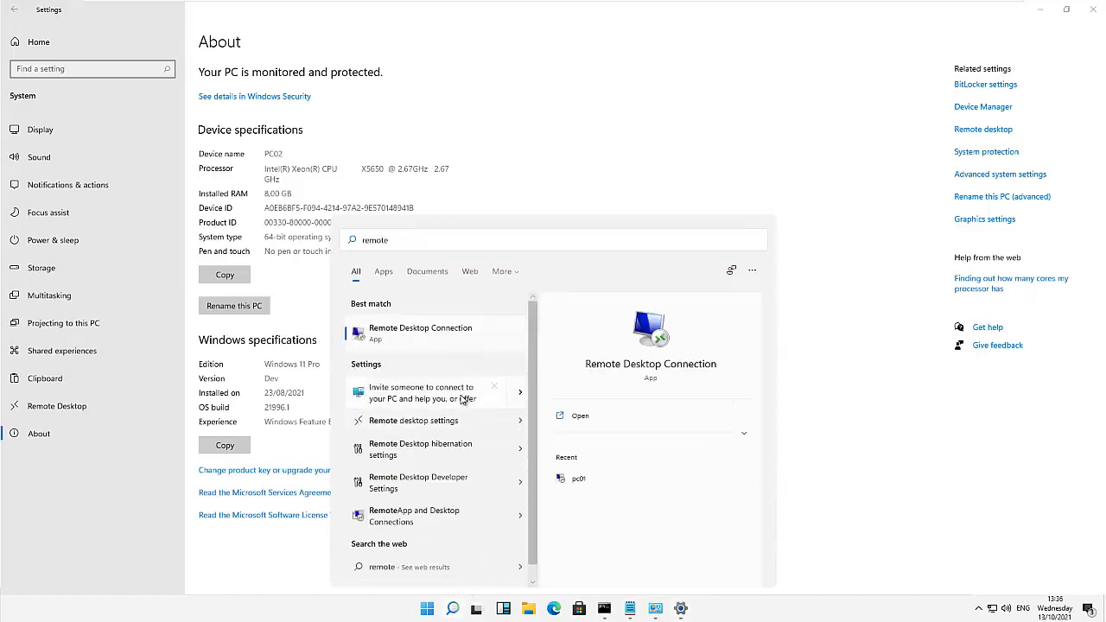
click(462, 394)
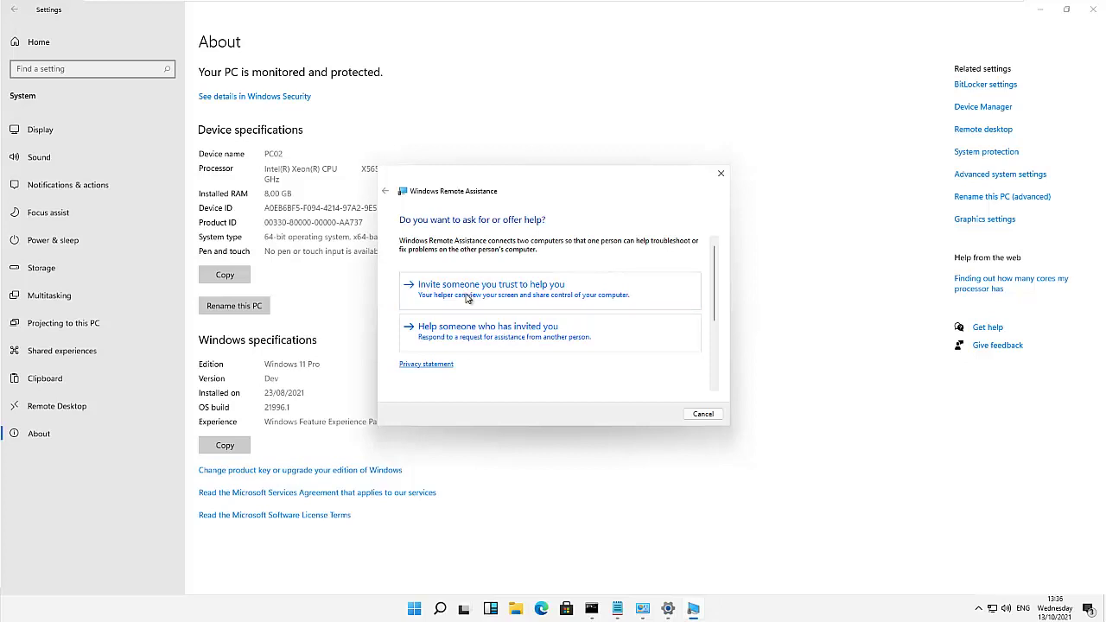
click(468, 294)
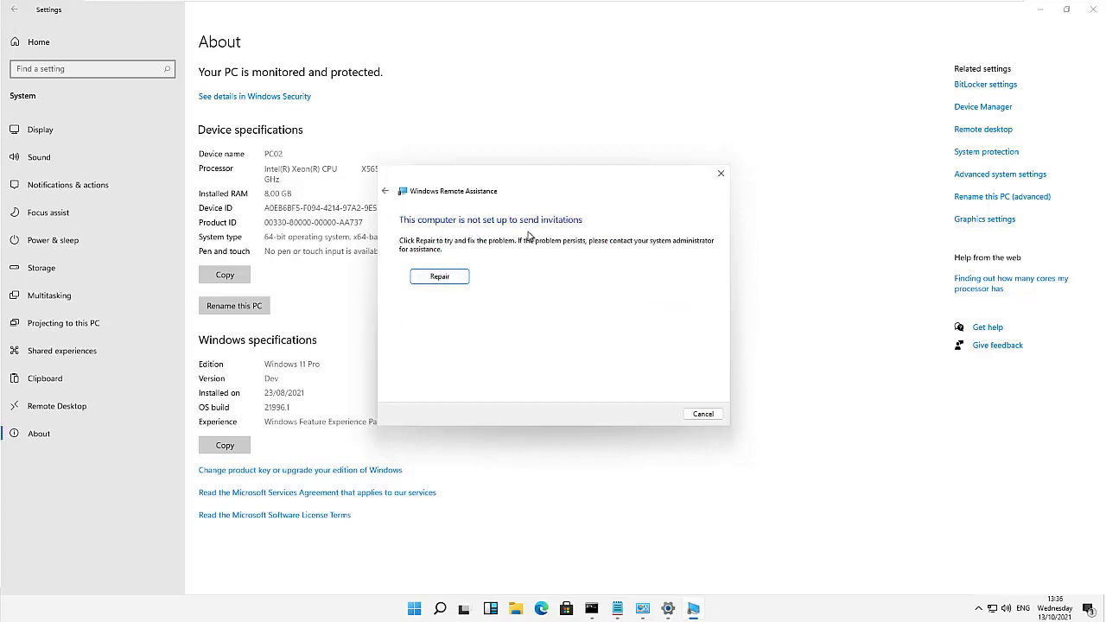
click(700, 414)
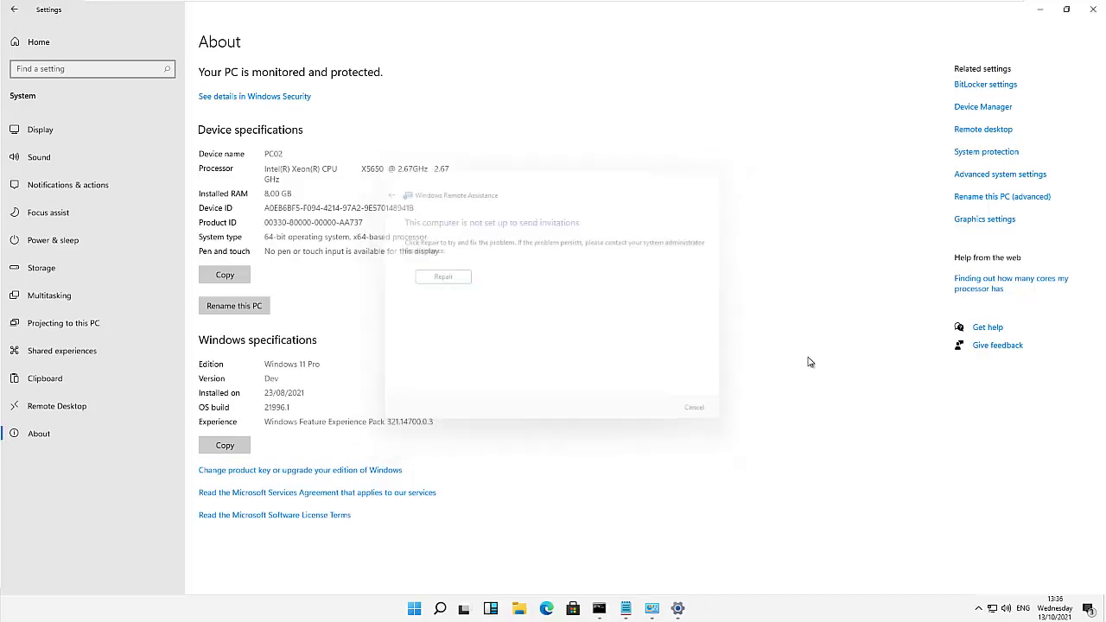
Reopen the remote options of System Properties and allow Remote Assistance connections to this computer again
click(981, 178)
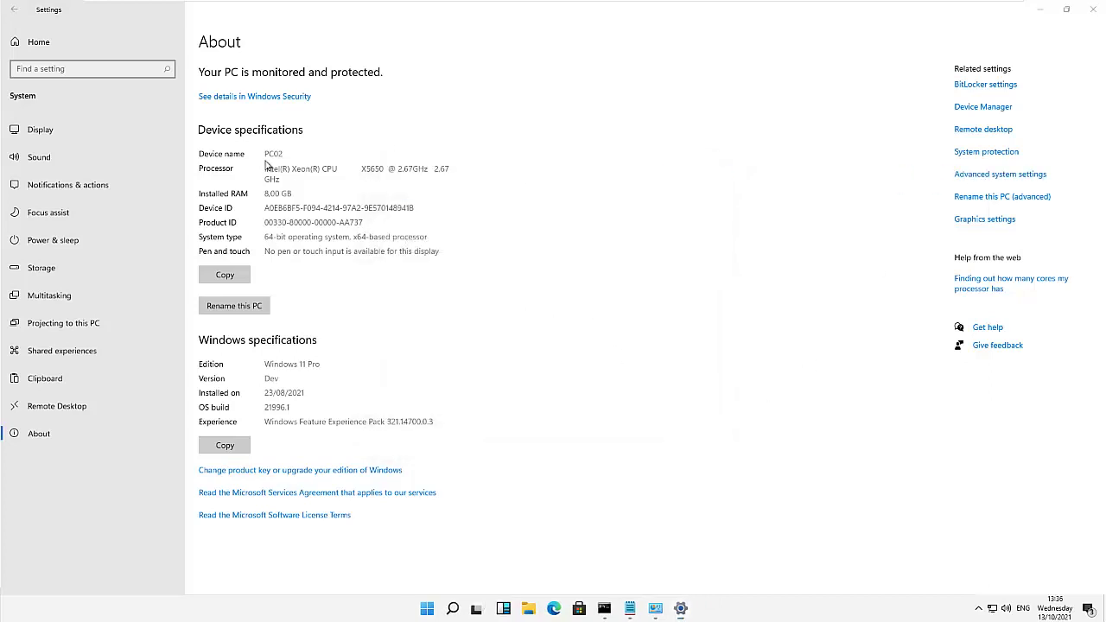
click(257, 89)
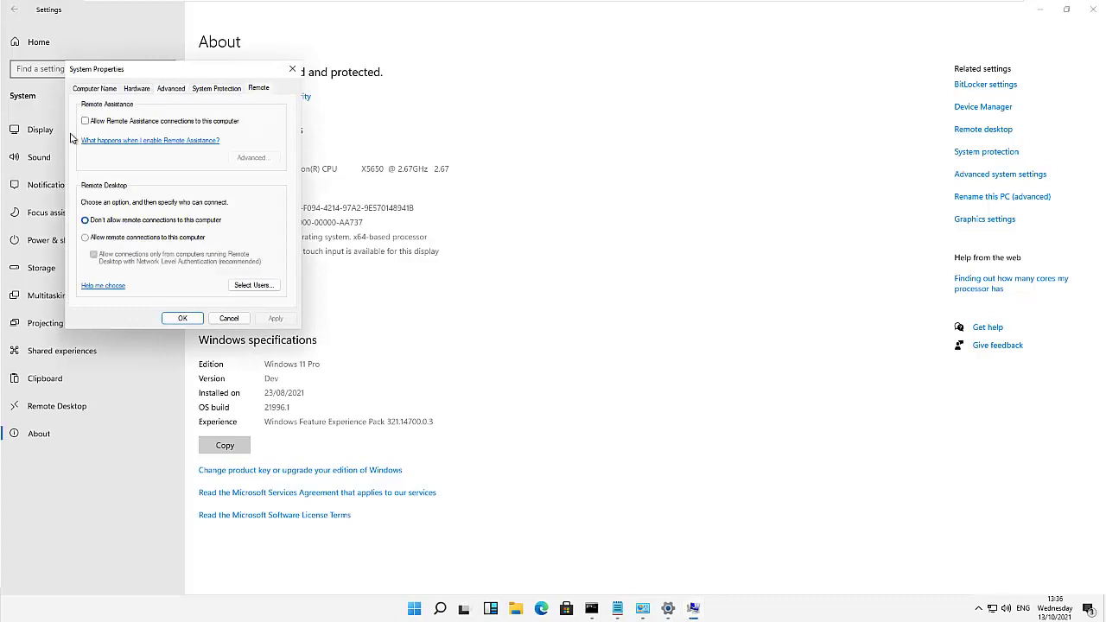
click(85, 121)
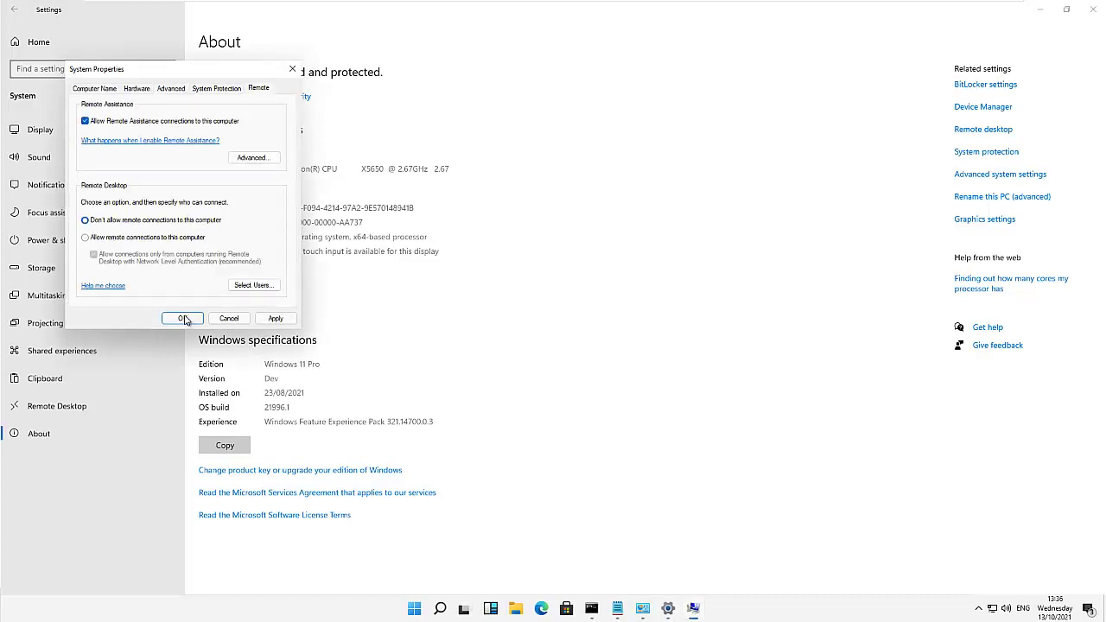
click(182, 318)
Open the Remote Assistance invitation wizard again, check the methods for inviting a trusted helper, and close it
click(453, 609)
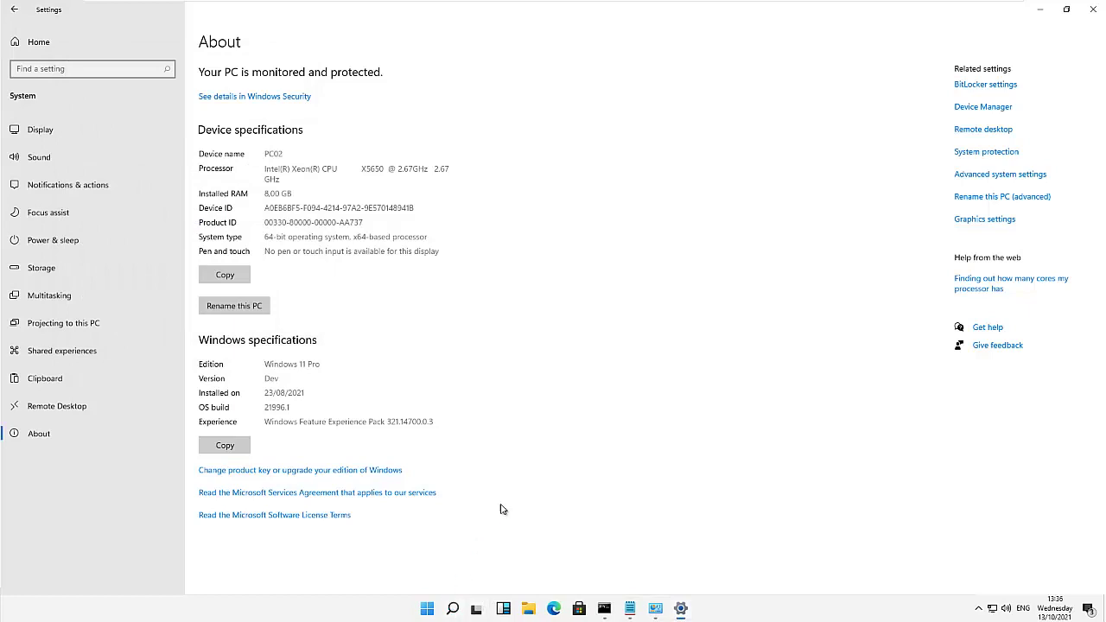
text(remote)
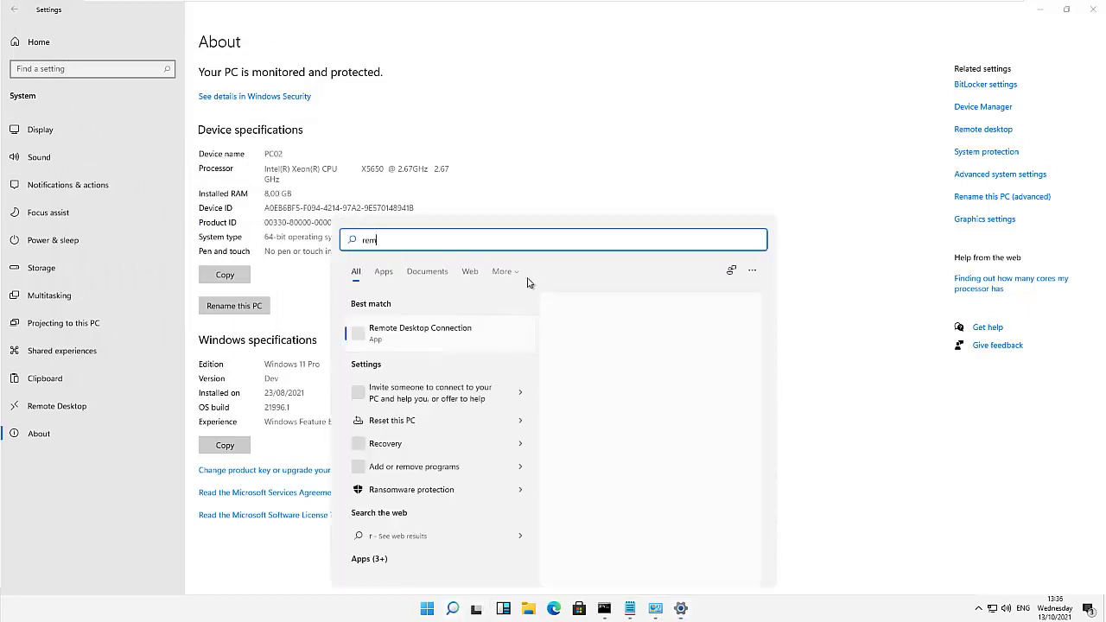
click(424, 393)
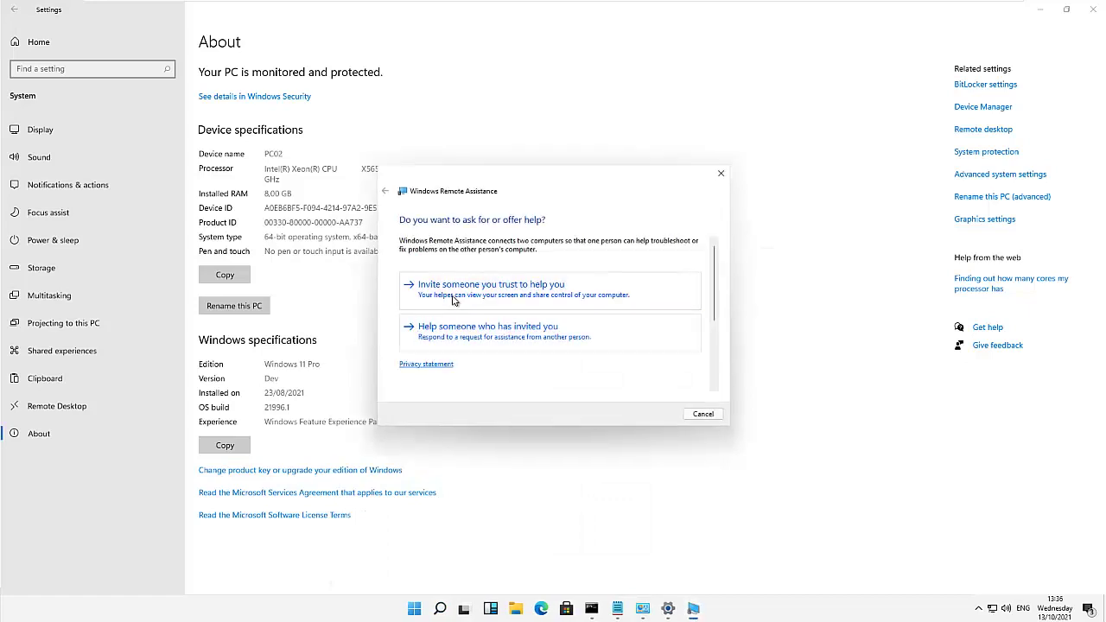
click(451, 298)
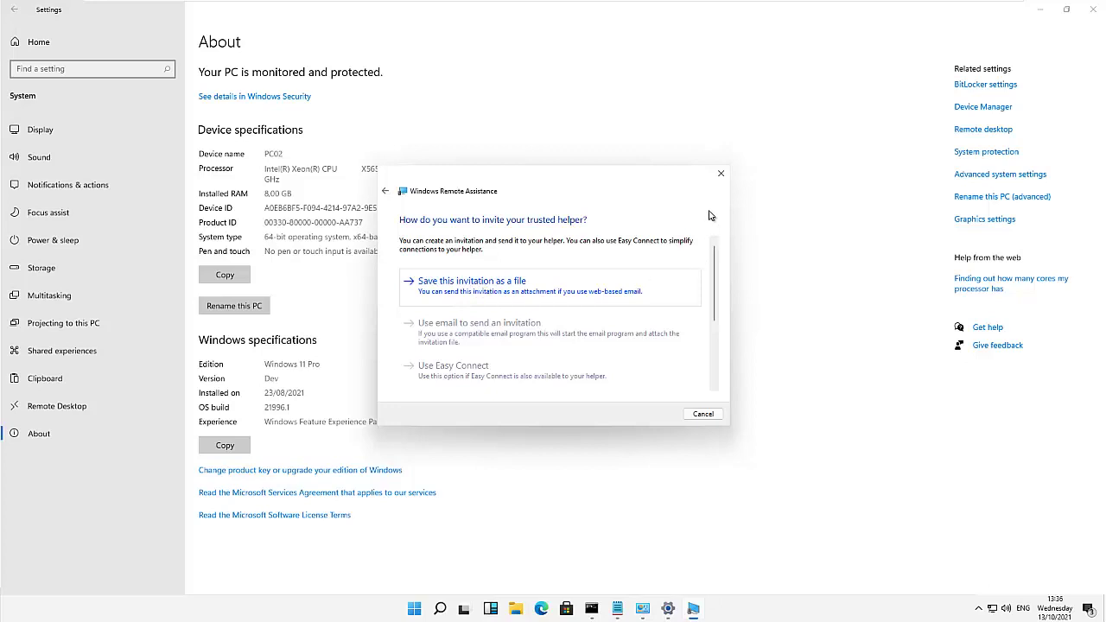
click(721, 175)
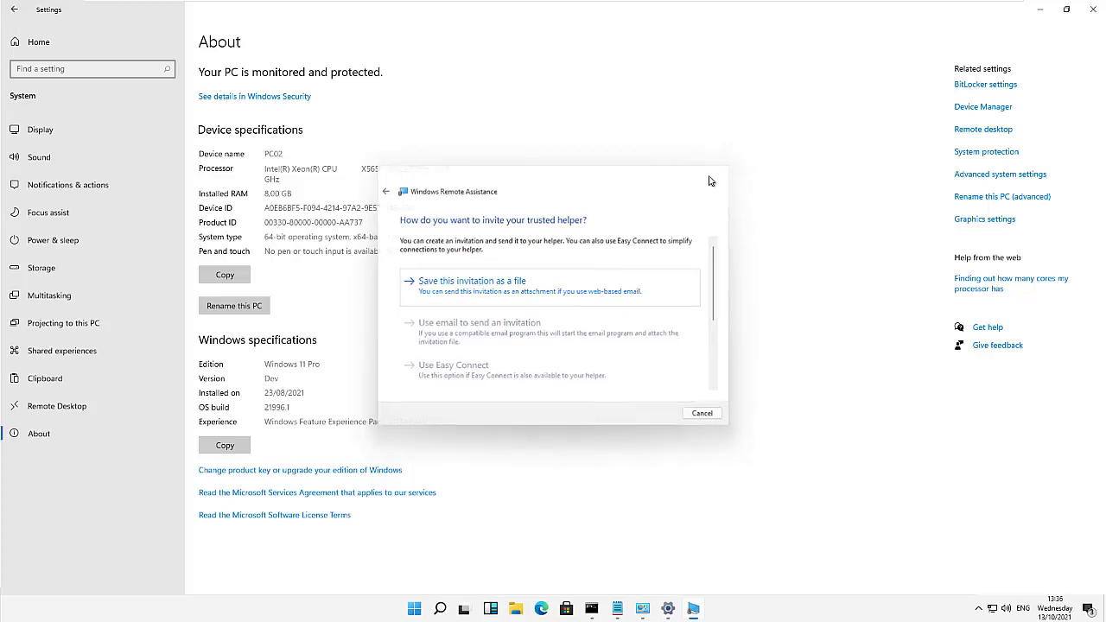